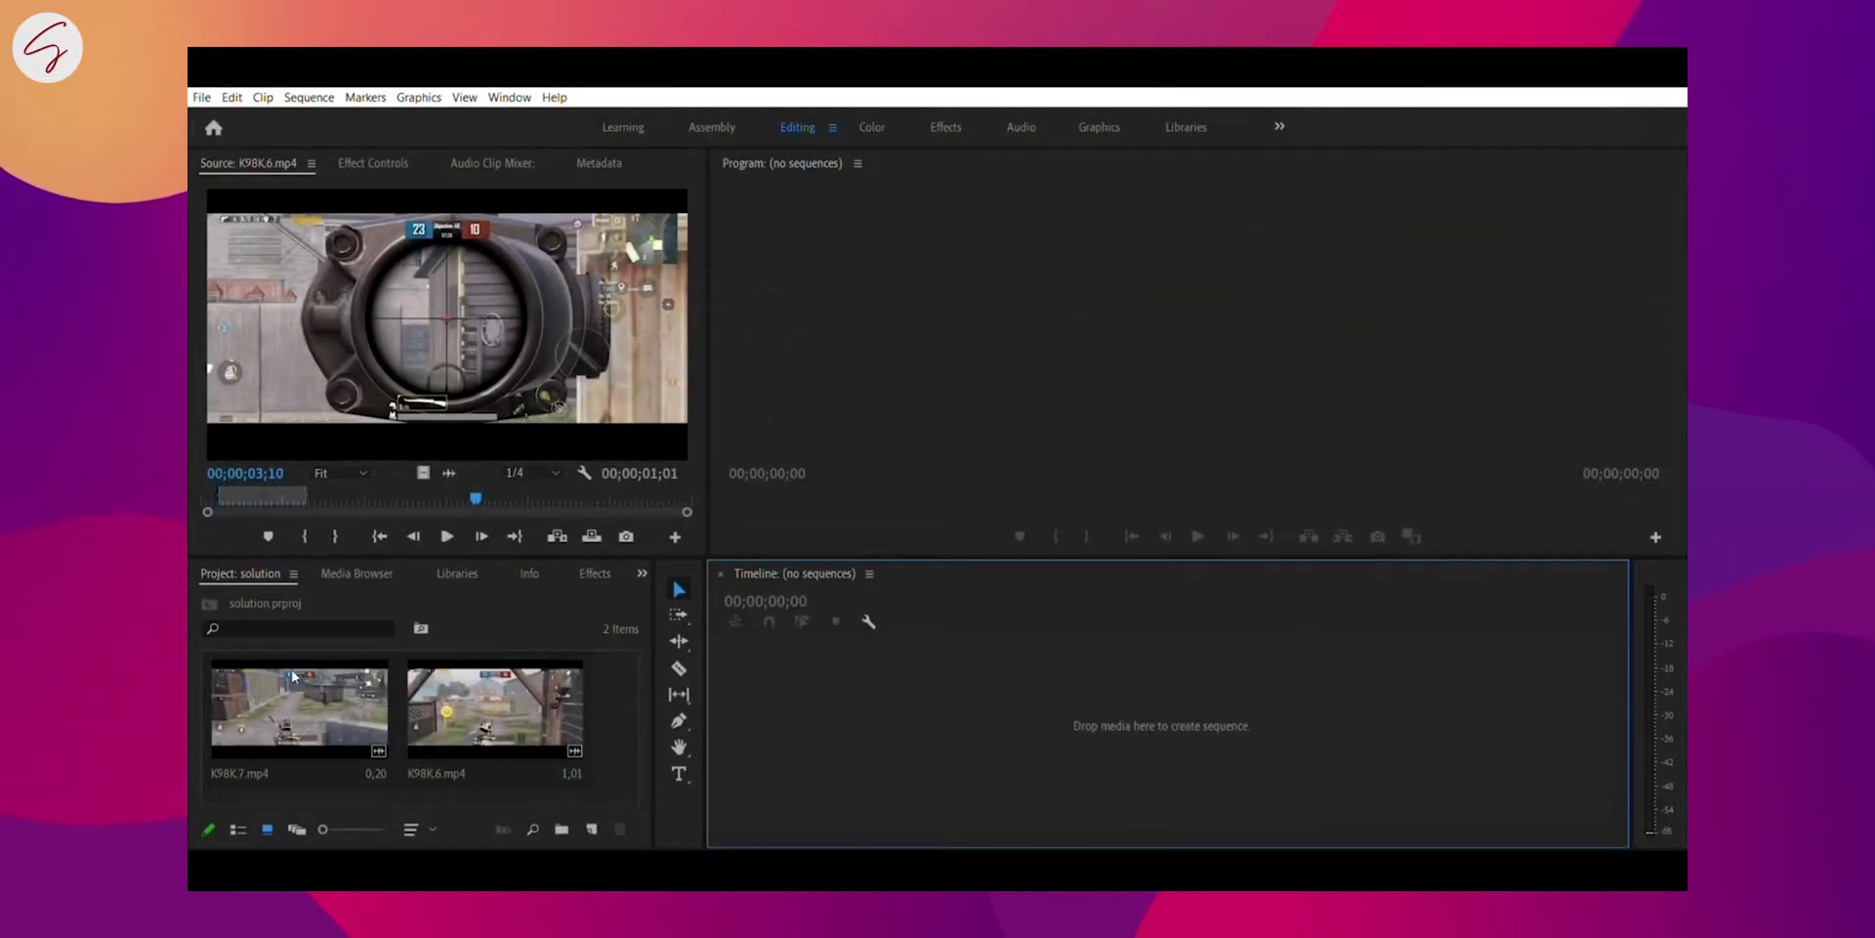
Step: Preview K98K7.mp4 in the Source monitor and create a sequence from it
click(296, 680)
double_click(297, 685)
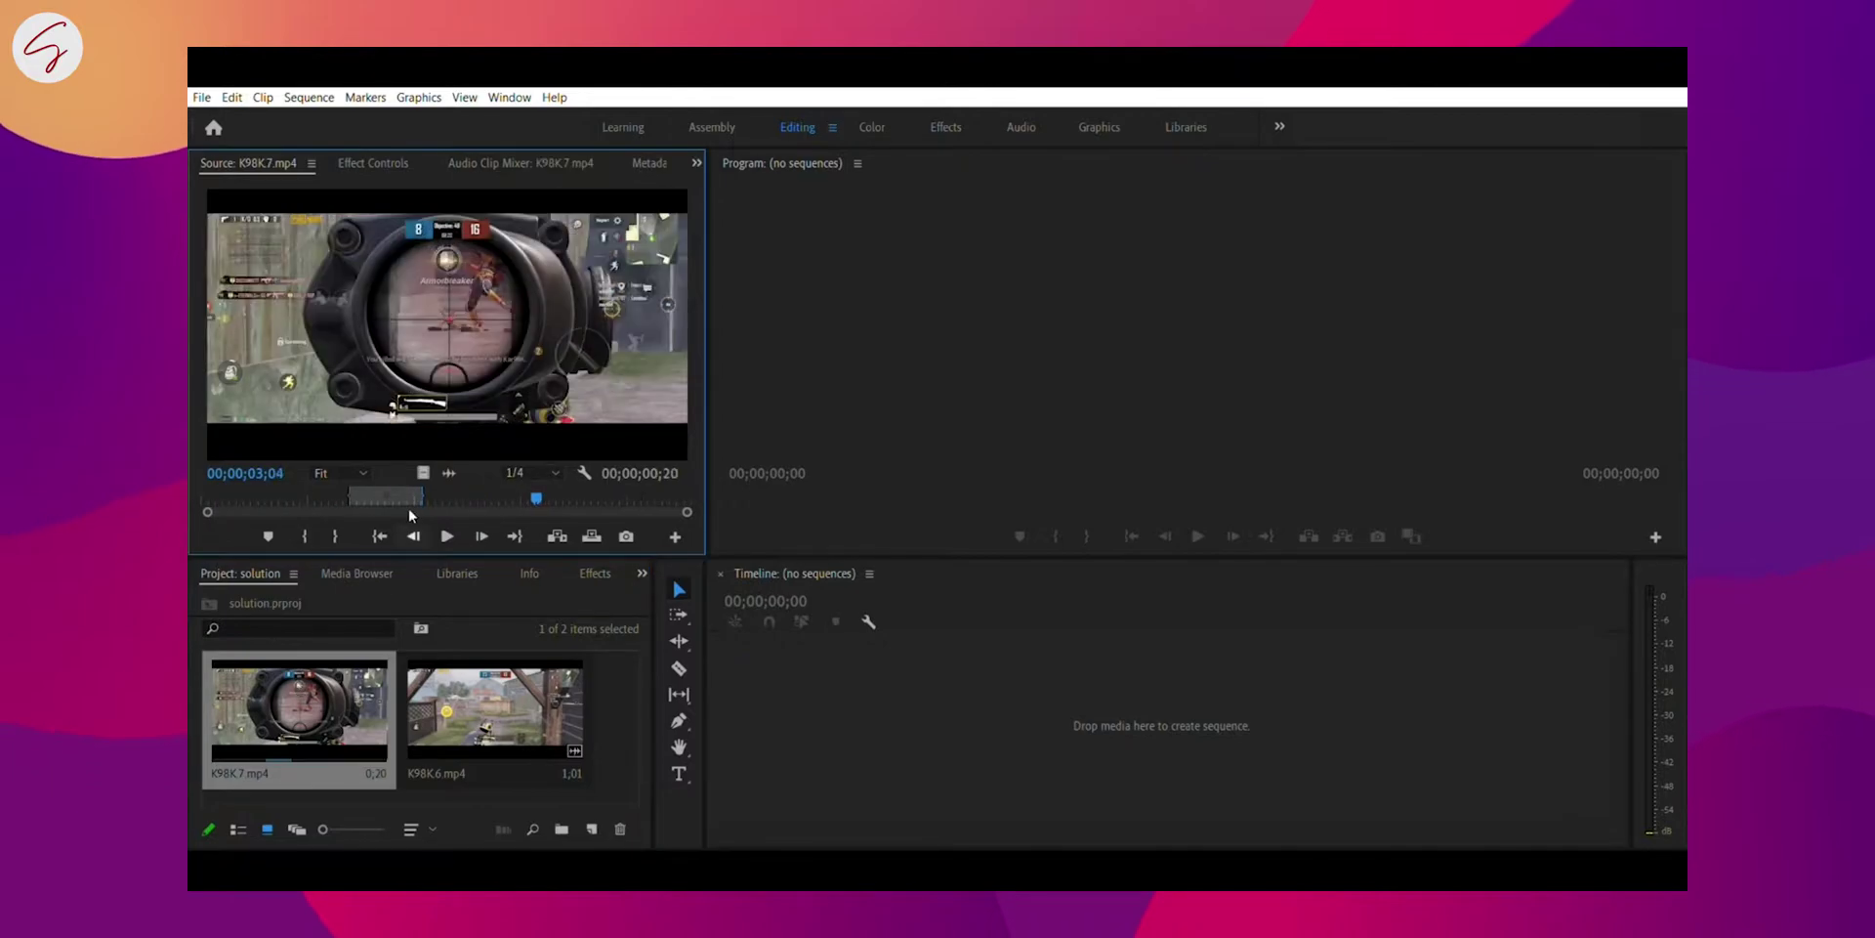
click(380, 498)
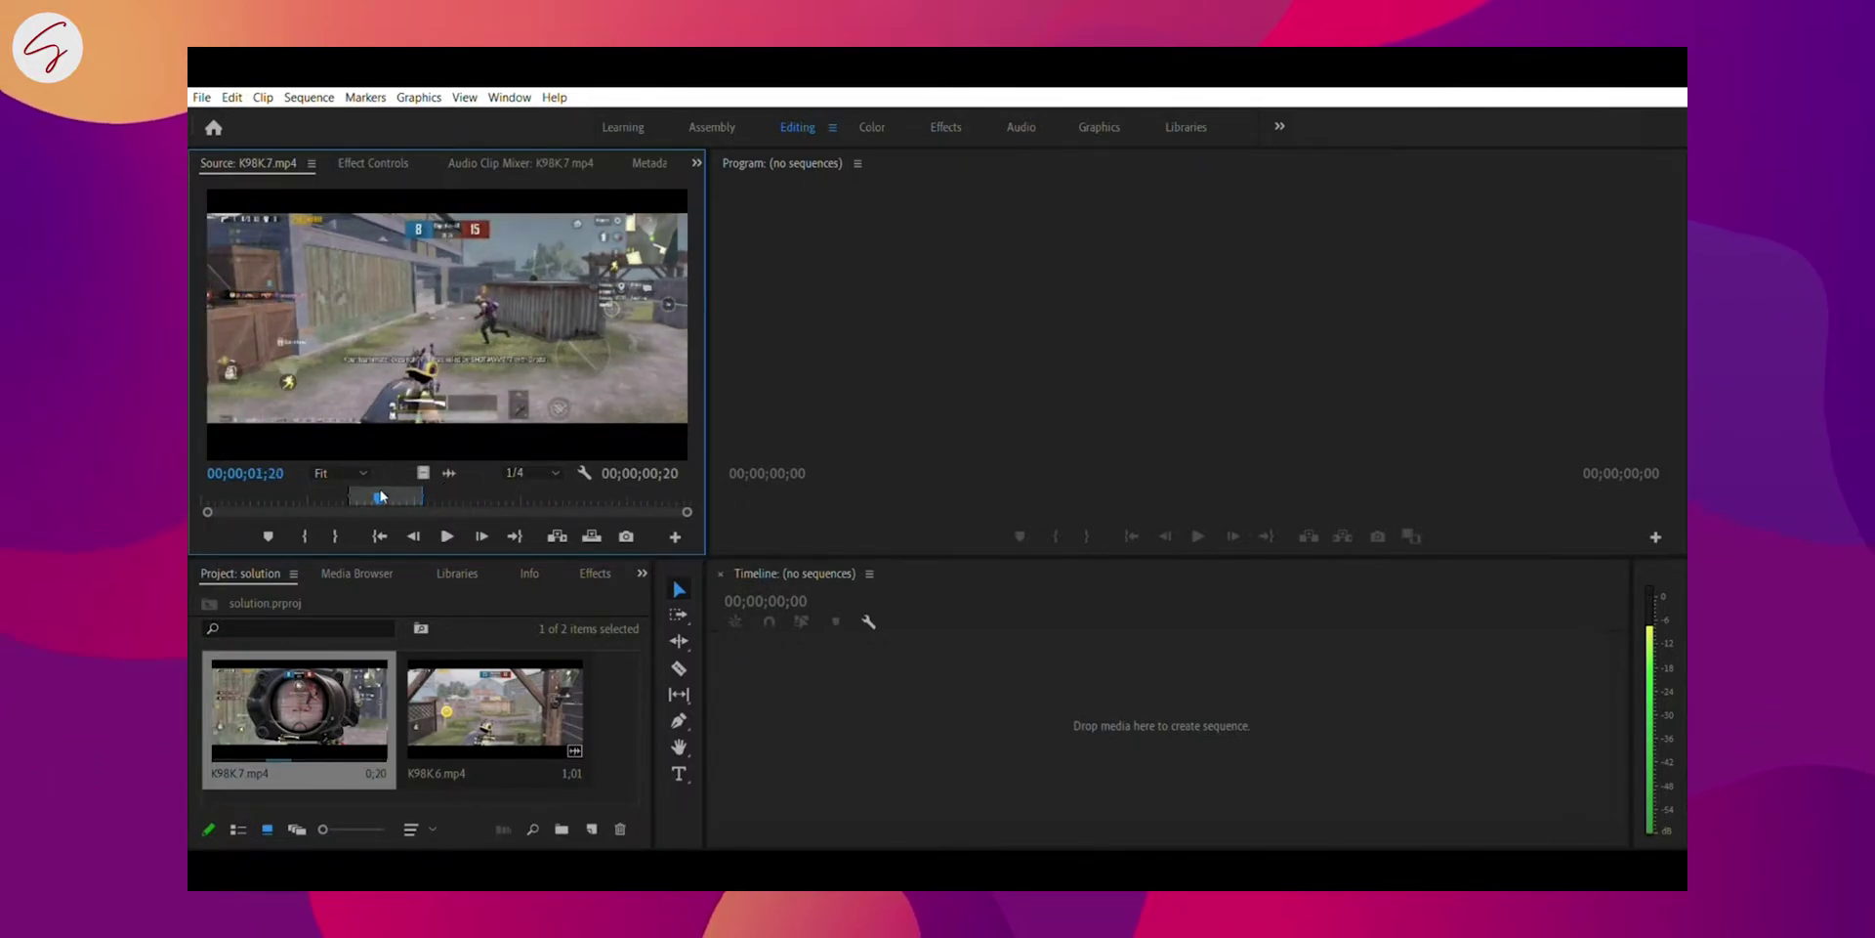
drag(380, 496, 393, 498)
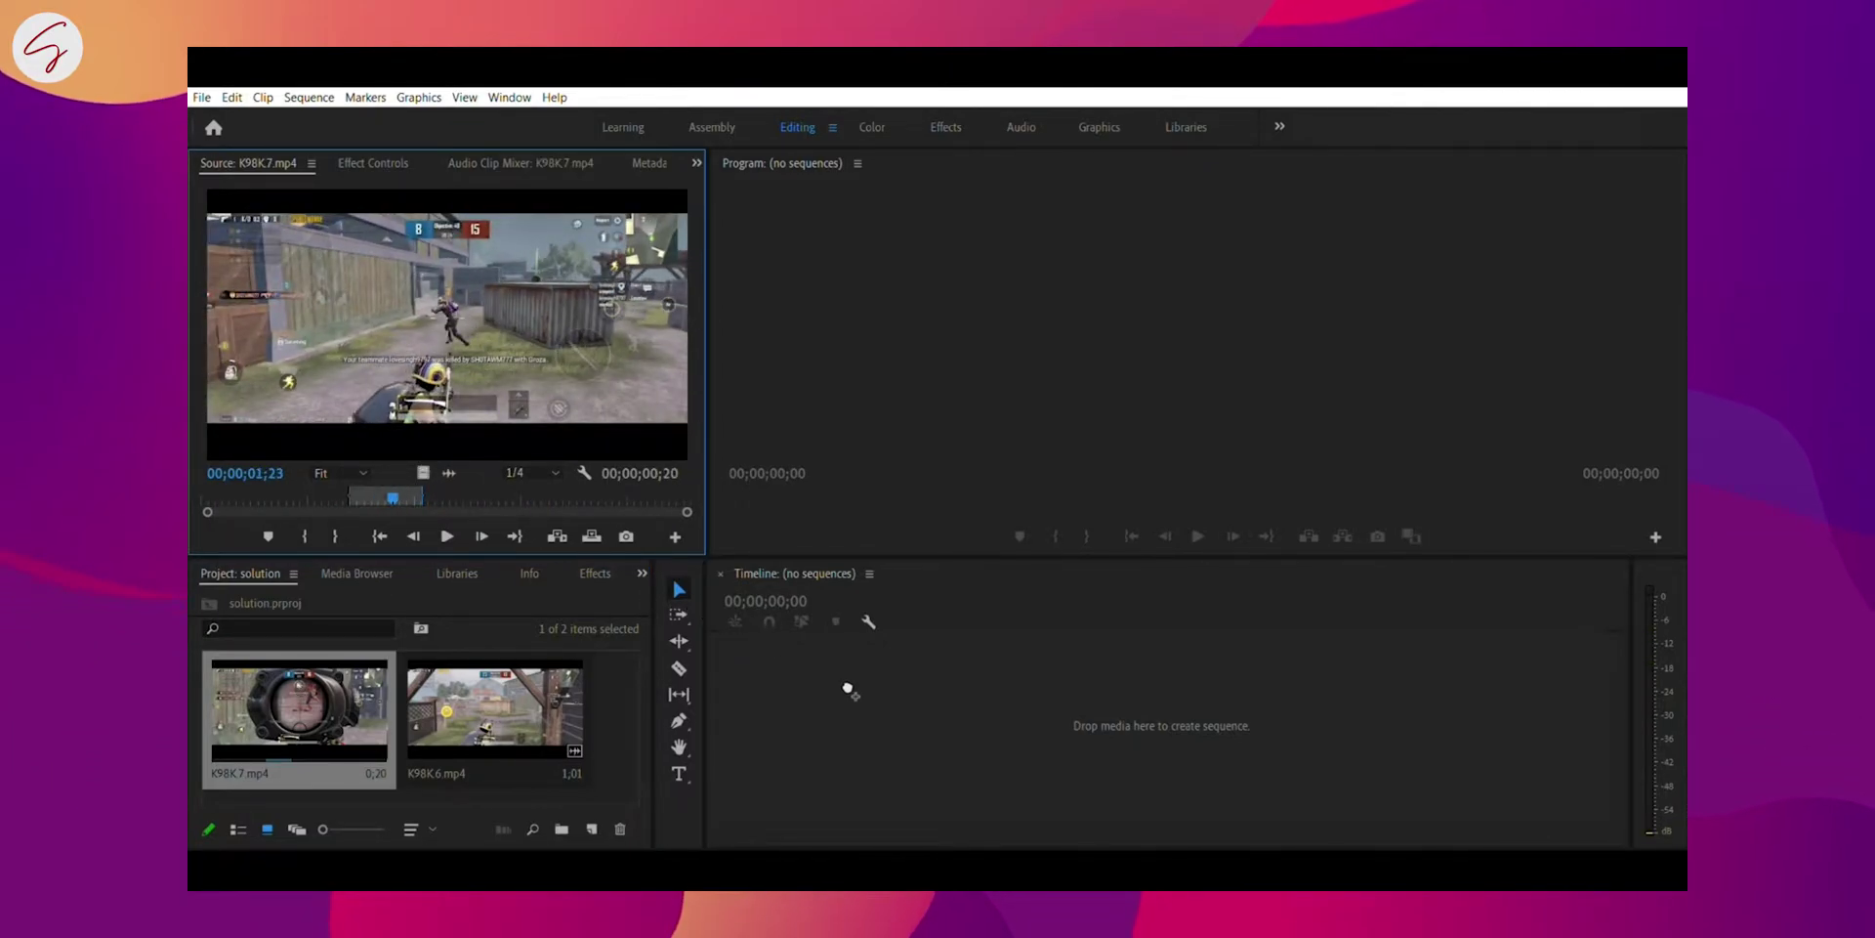
drag(847, 687, 847, 687)
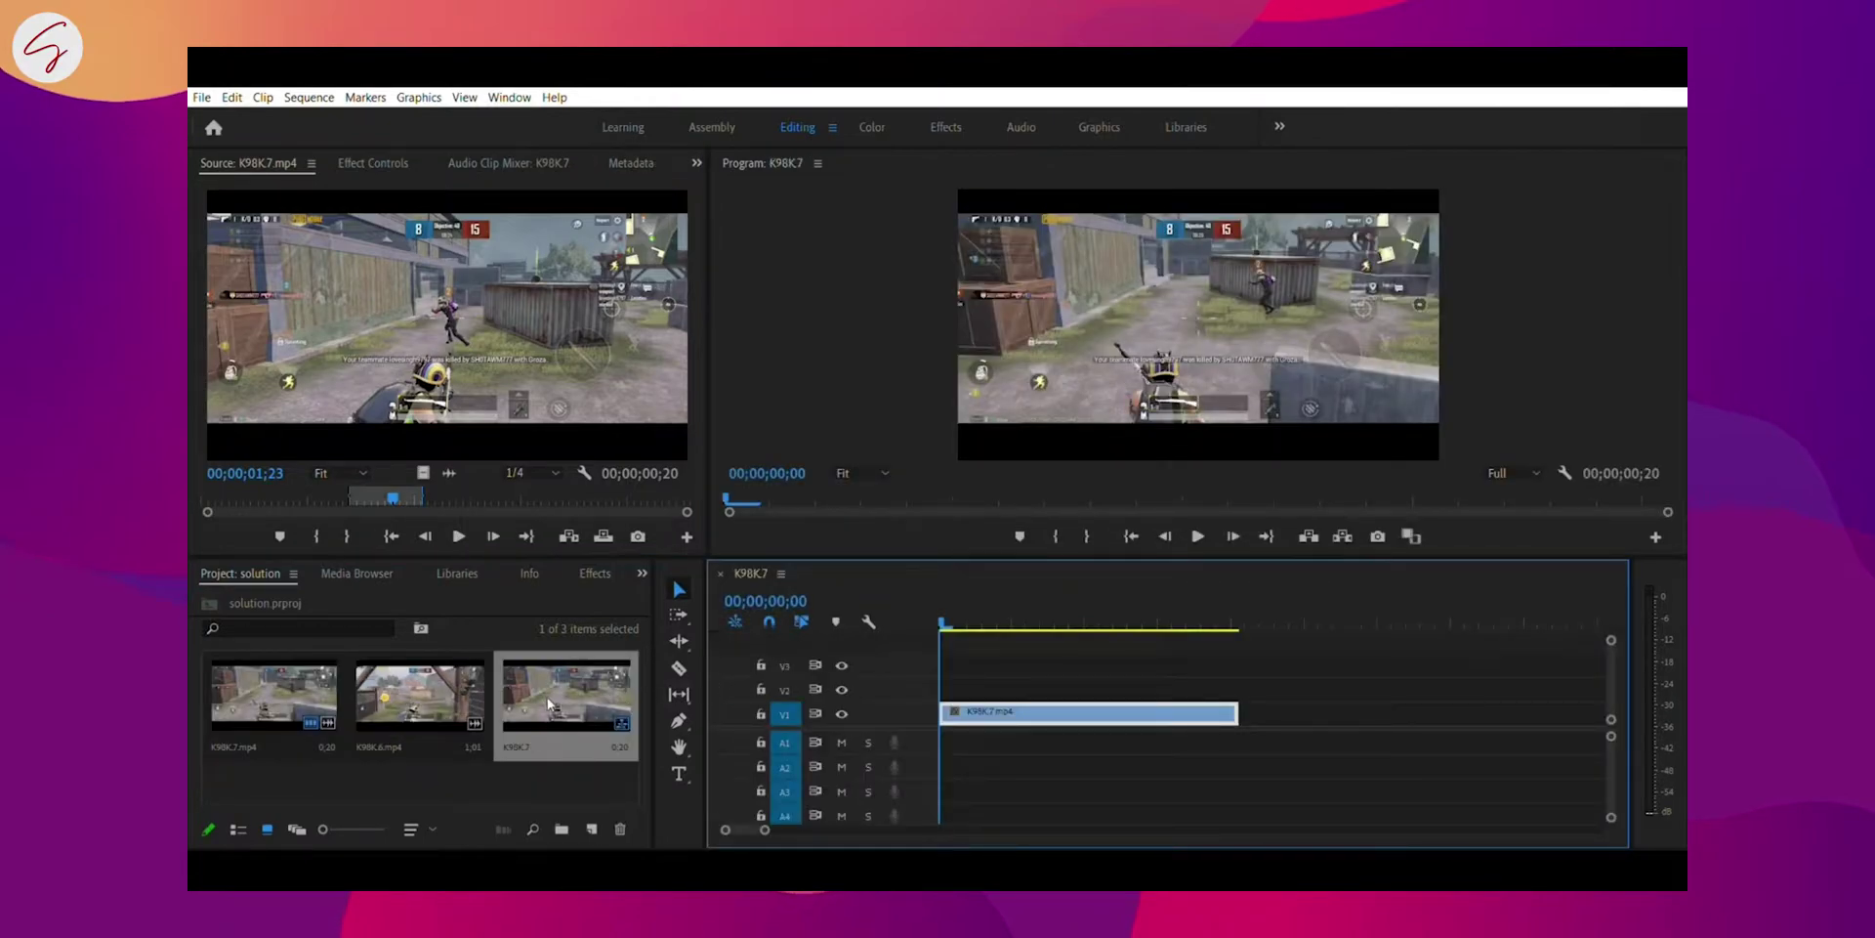
Step: Append K98K6.mp4 after K98K7.mp4 on V1 and trim its end shorter
double_click(412, 678)
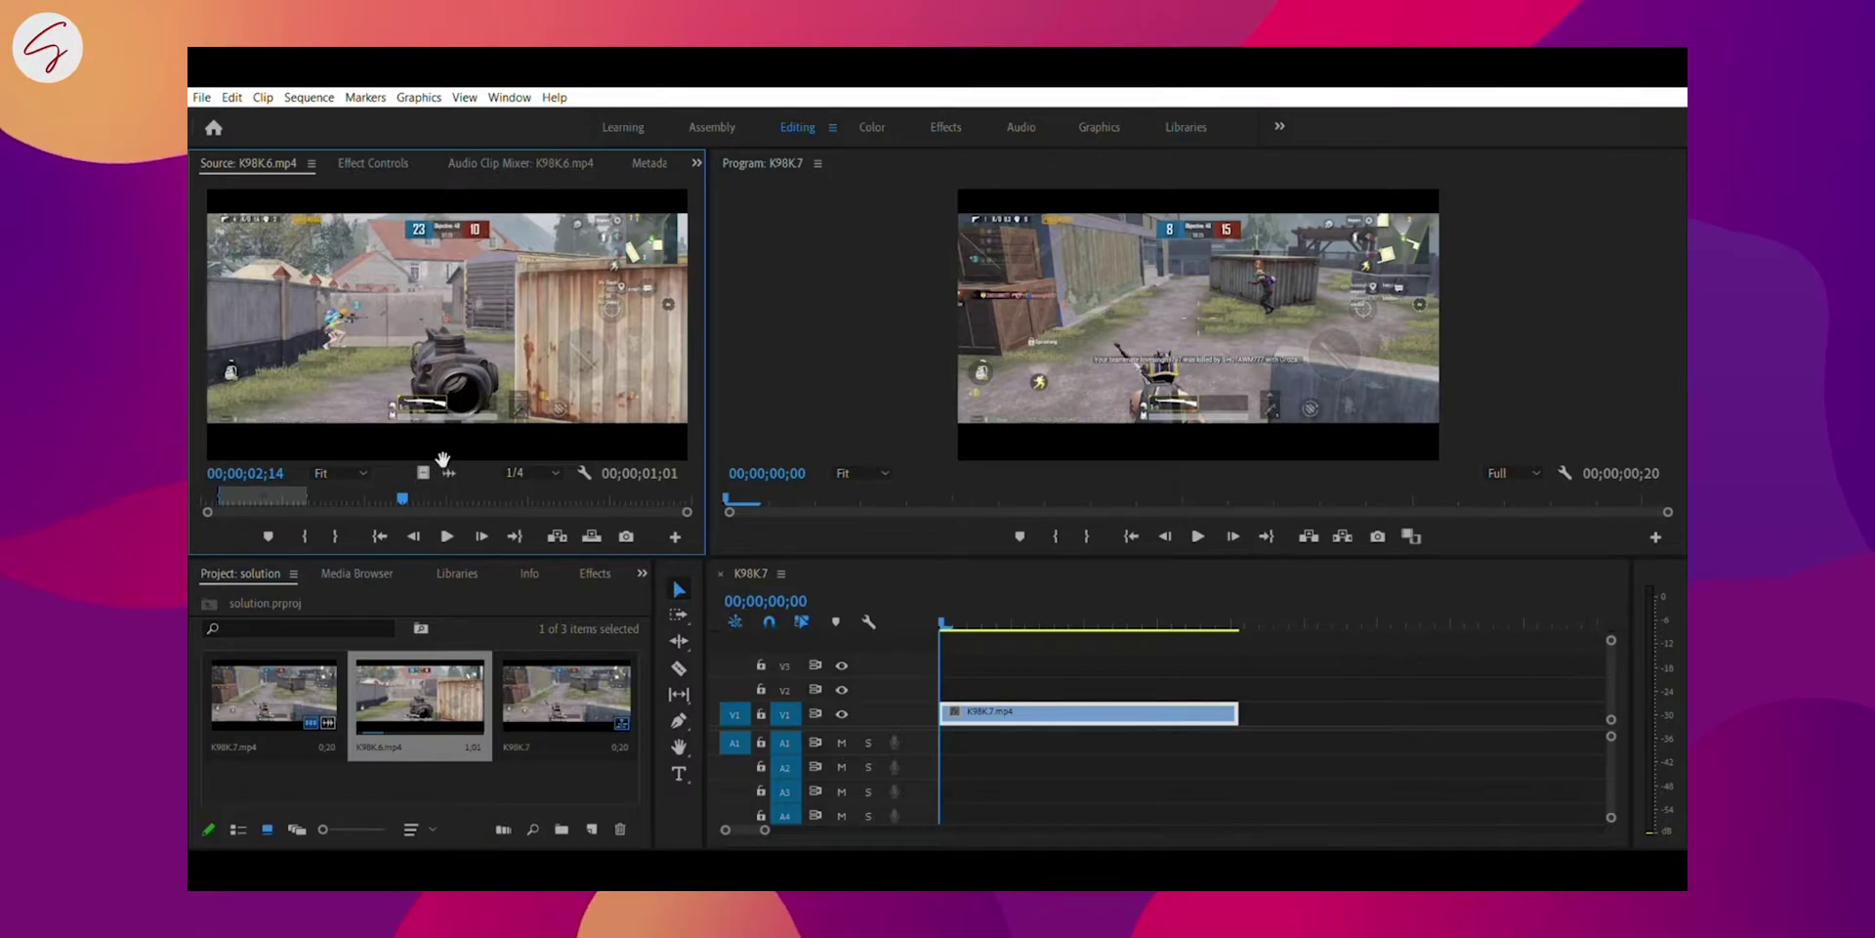
drag(439, 463, 1255, 711)
drag(767, 829, 801, 829)
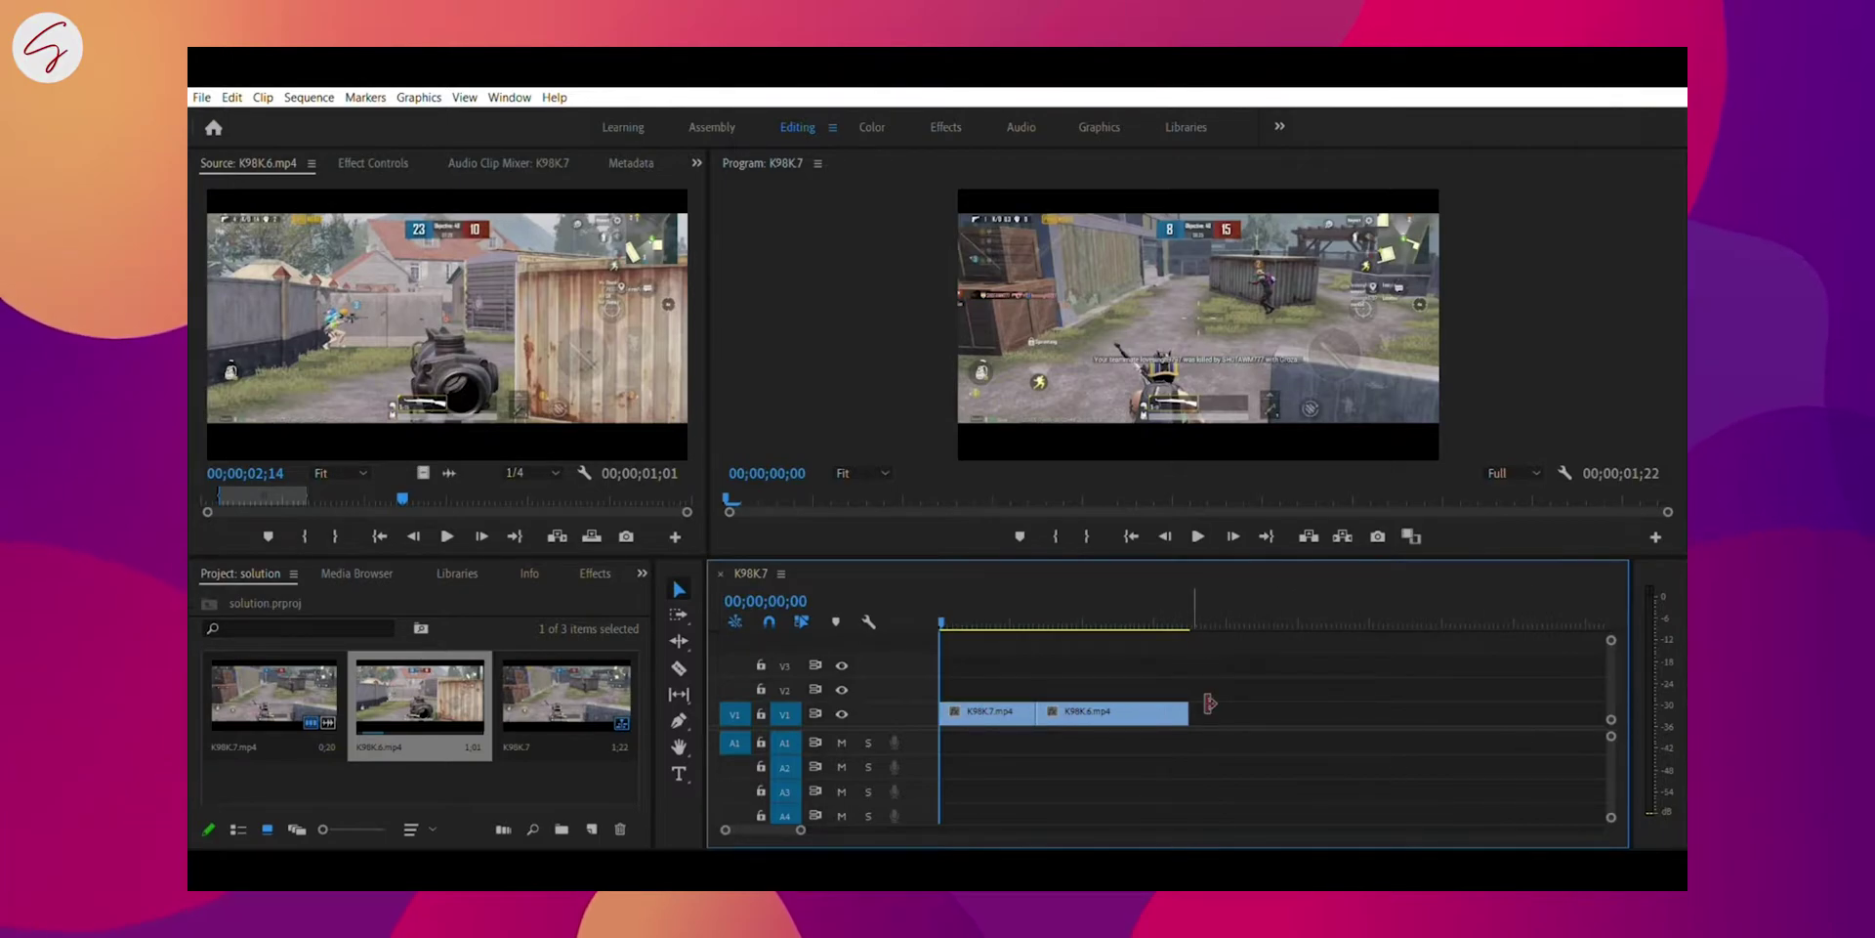
drag(1188, 712, 1128, 713)
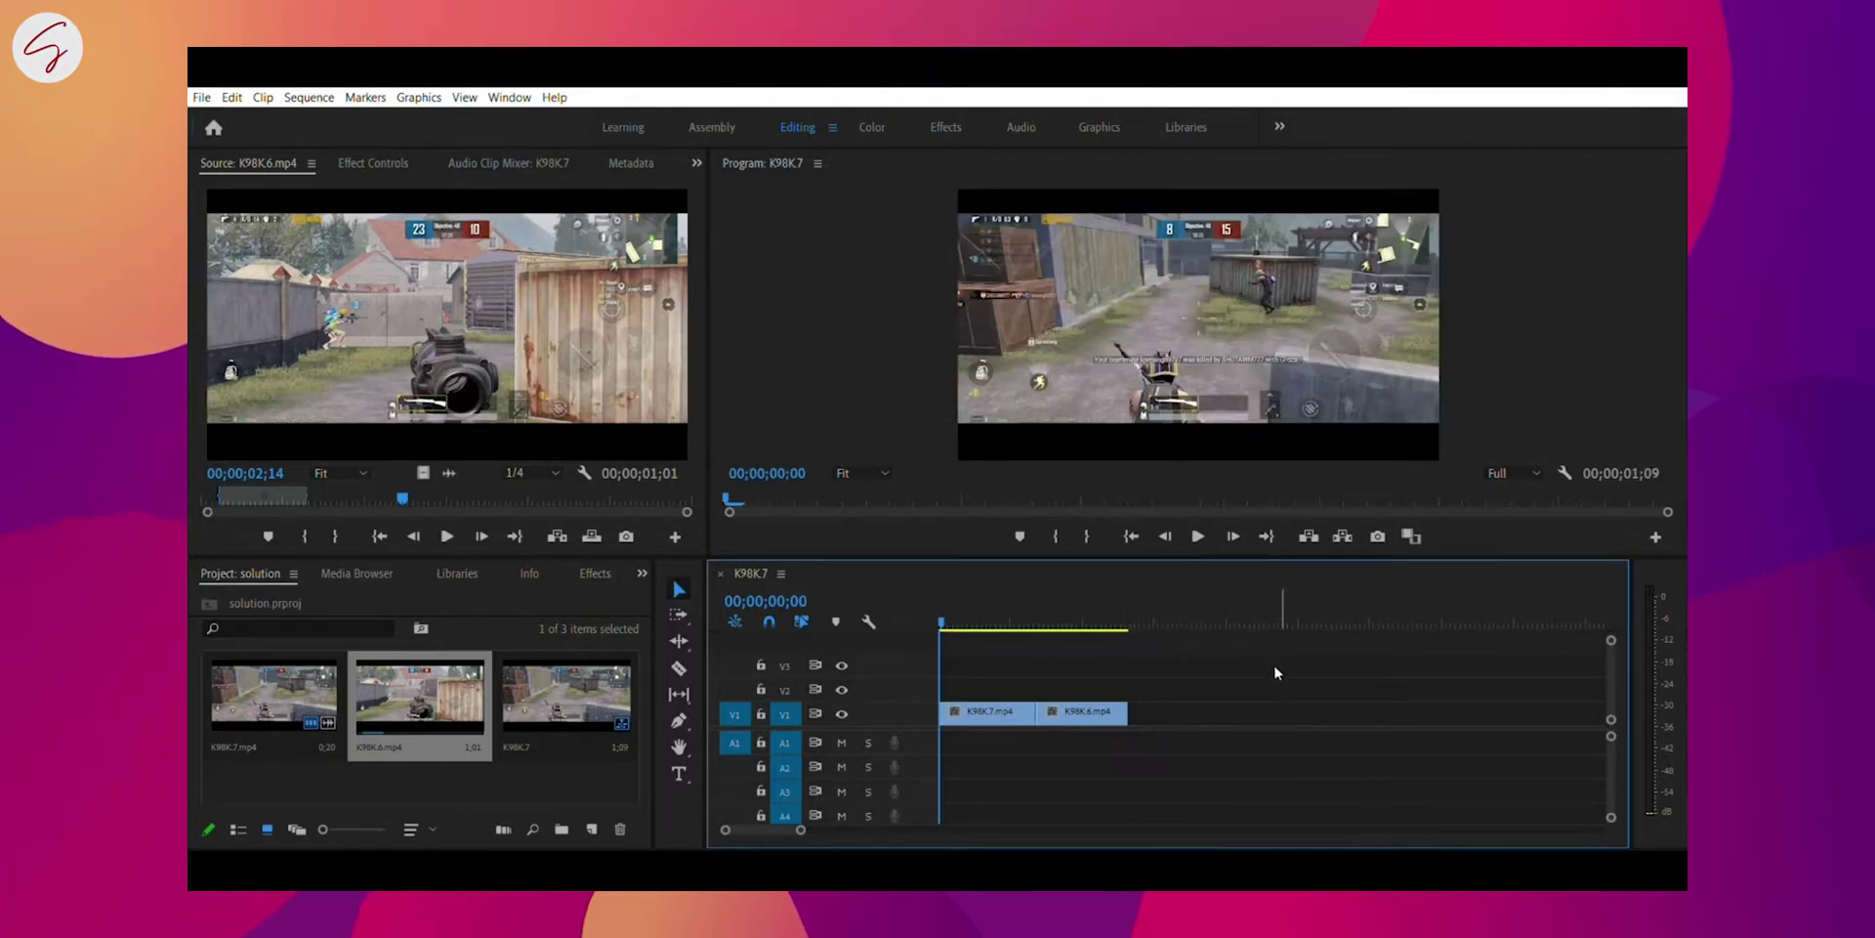
Step: Scrub and play the sequence, then return the playhead to the start
drag(977, 604, 941, 615)
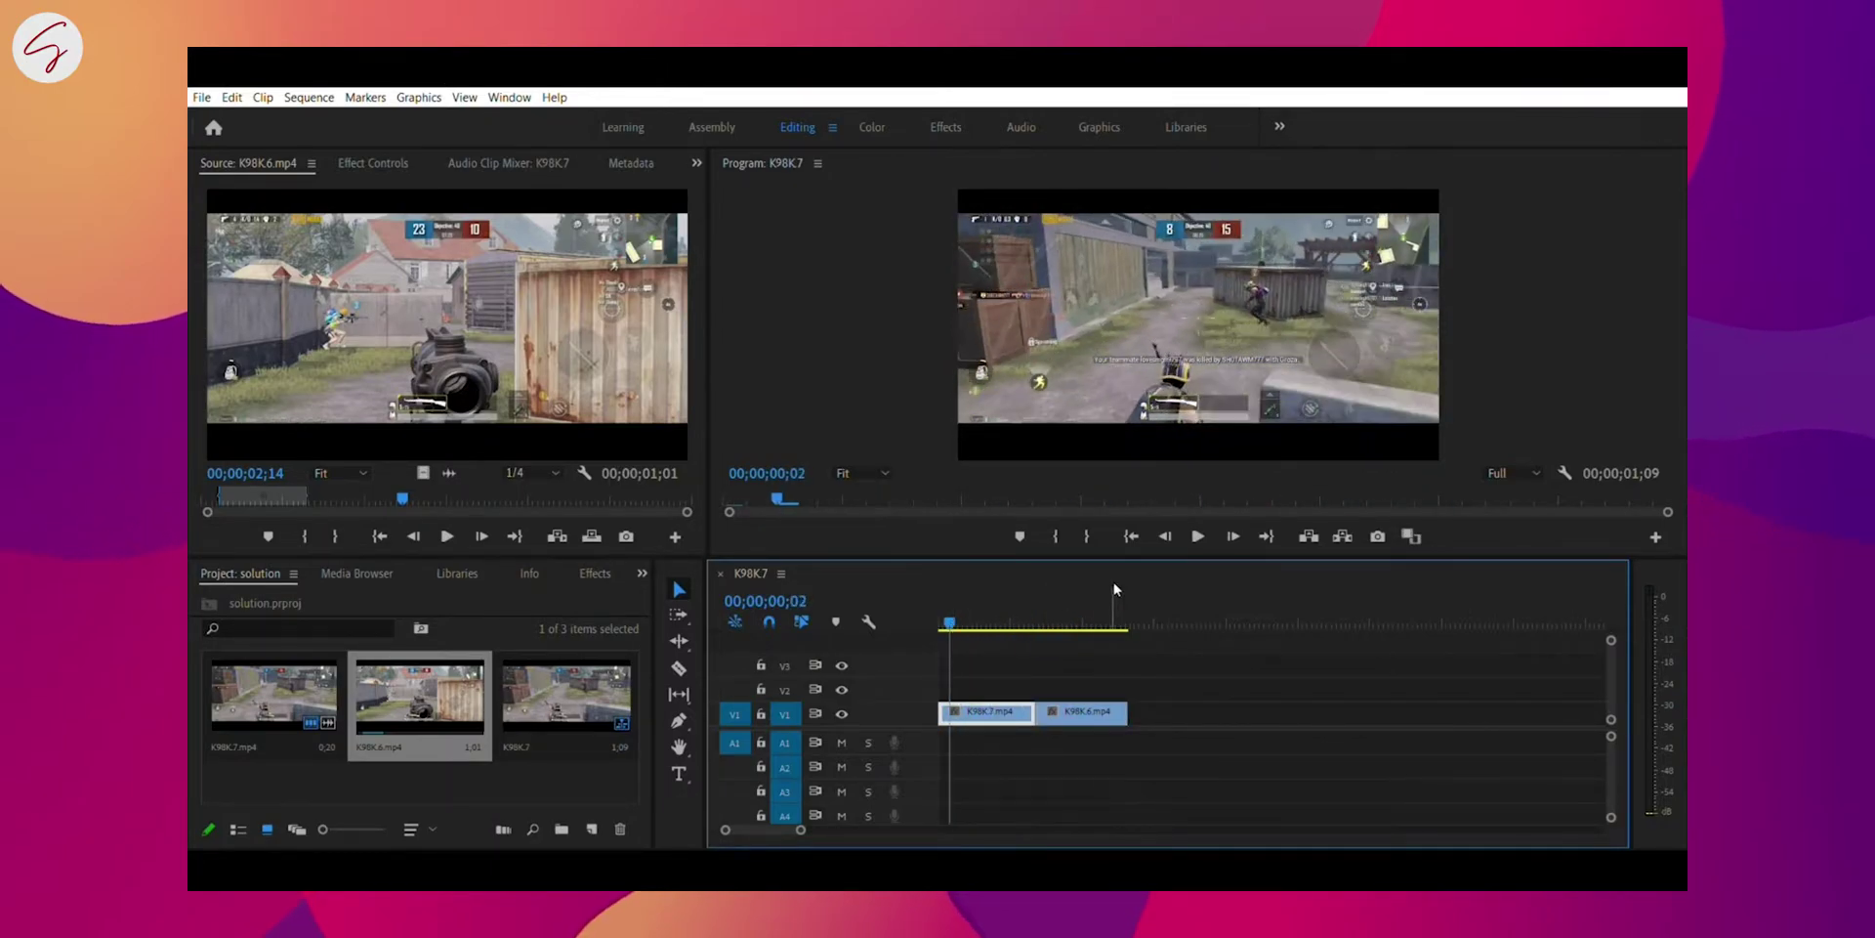
click(1198, 536)
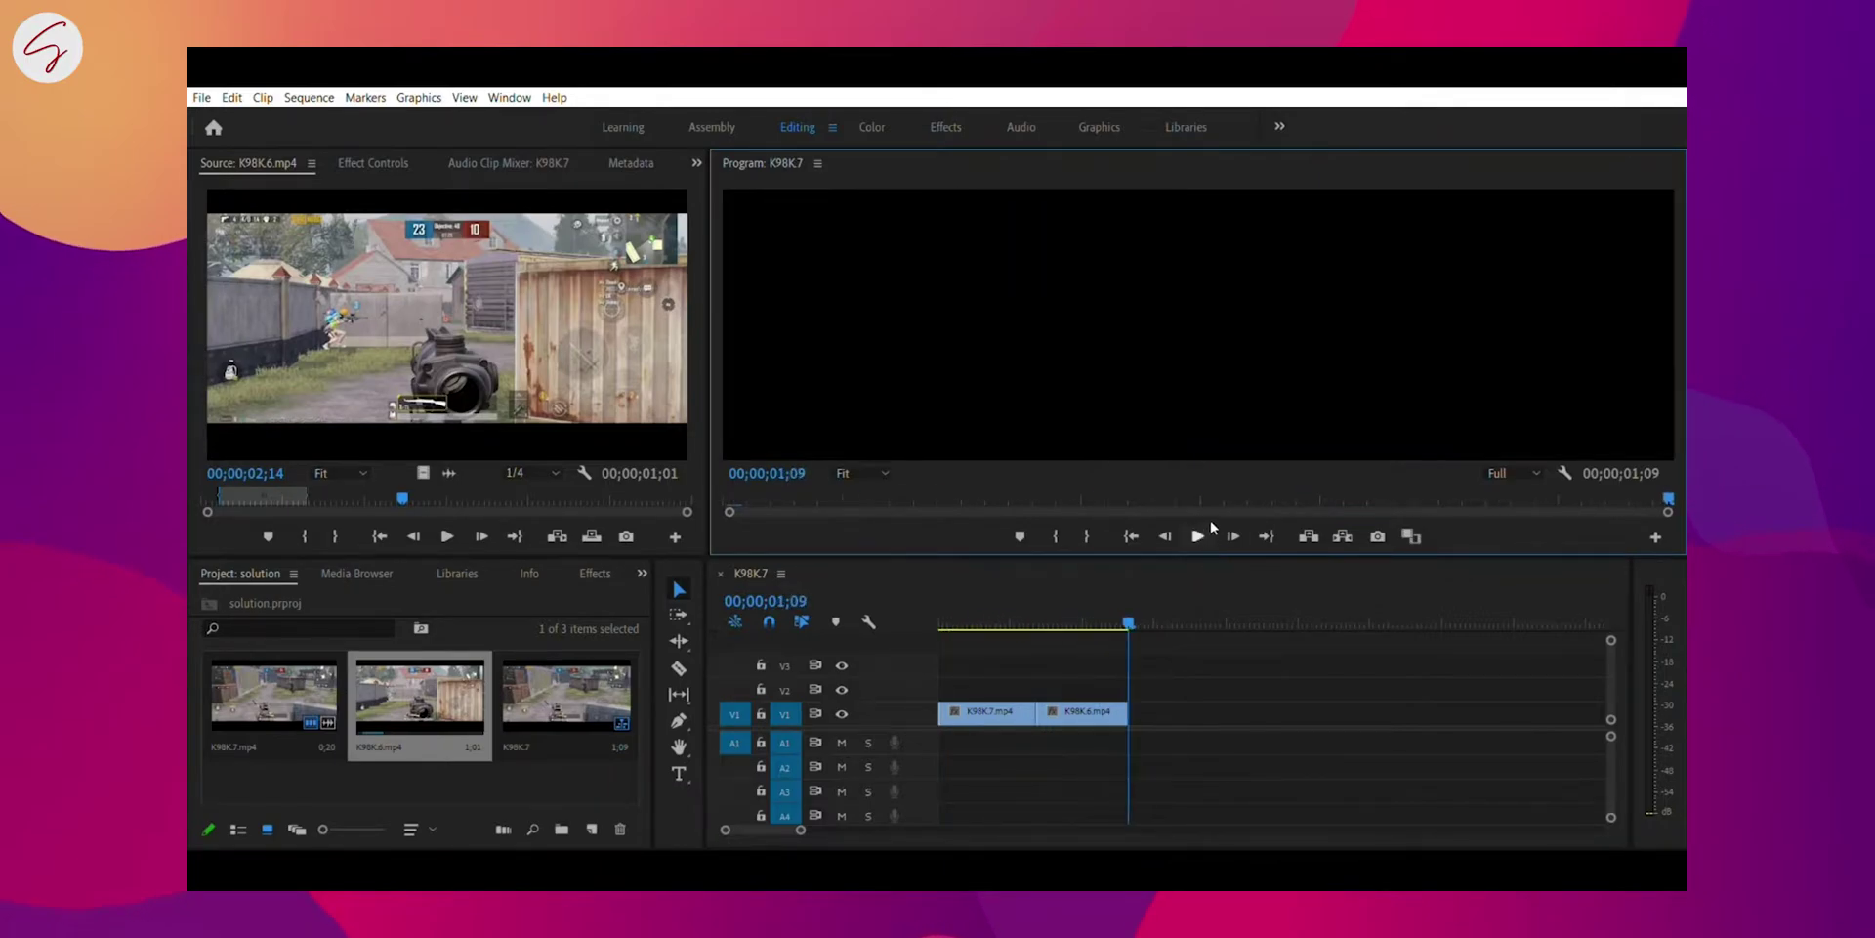
click(956, 607)
key(Home)
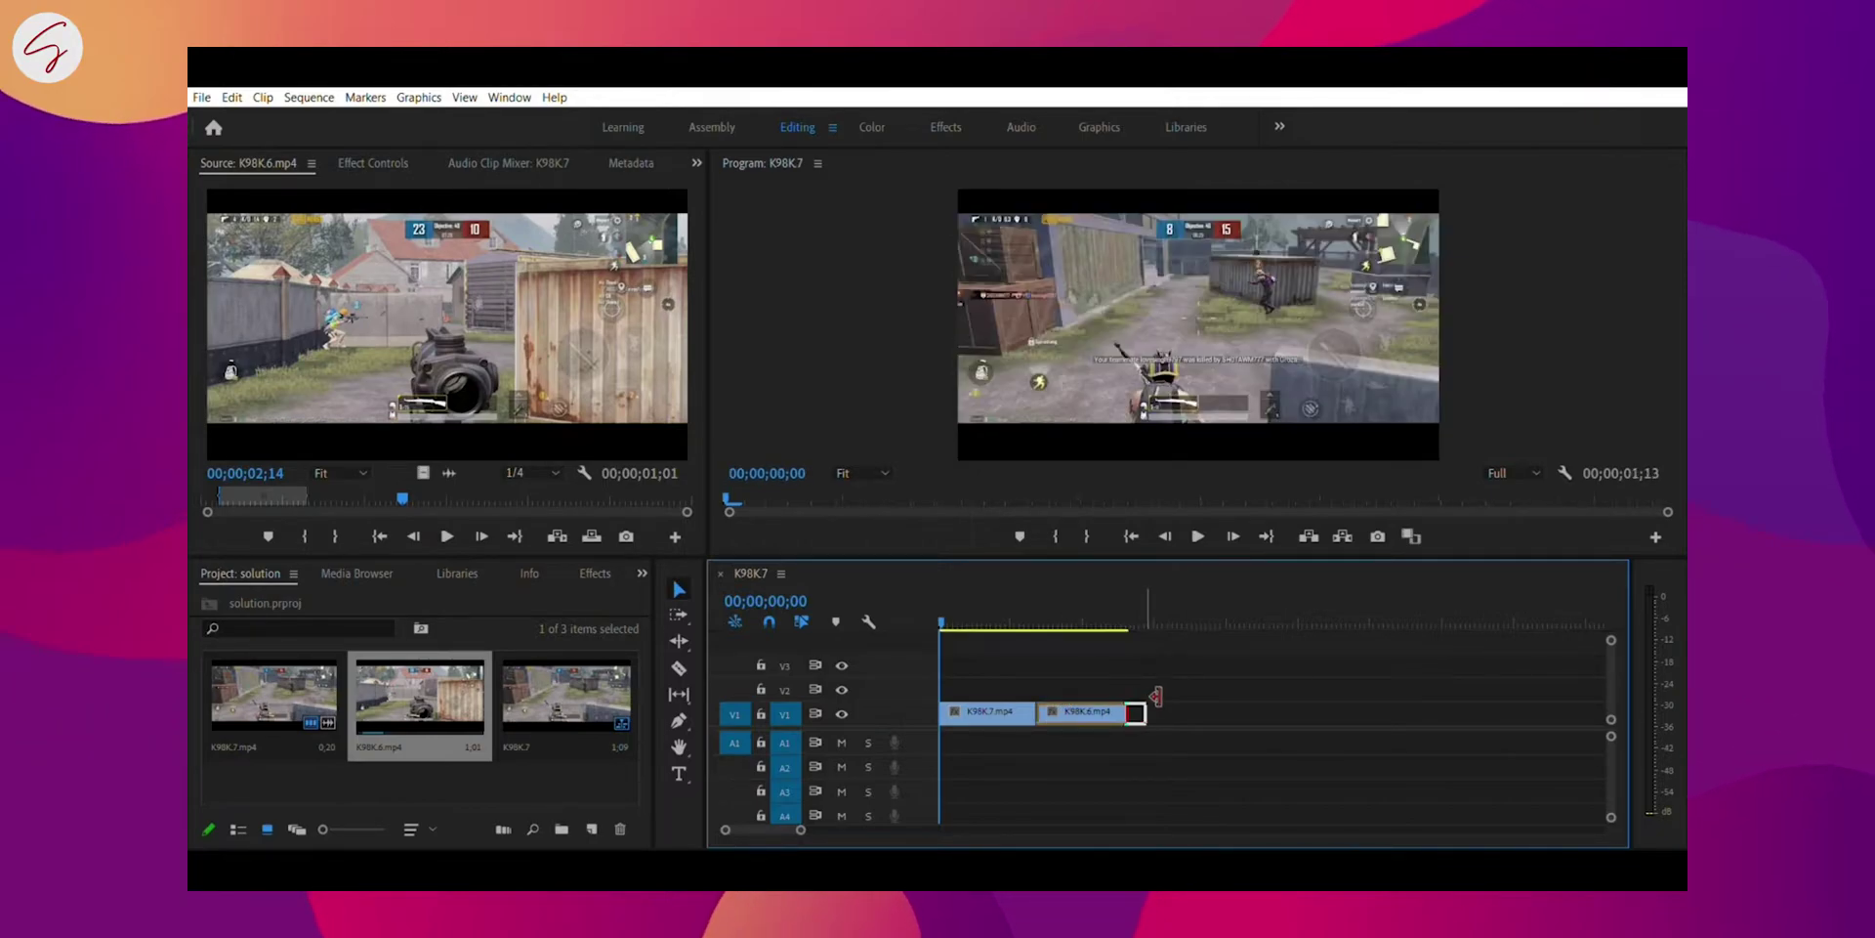
Step: Drag the K98K6.mp4 out point right so the sequence ends at 00;00;01;17
drag(1037, 699, 1094, 699)
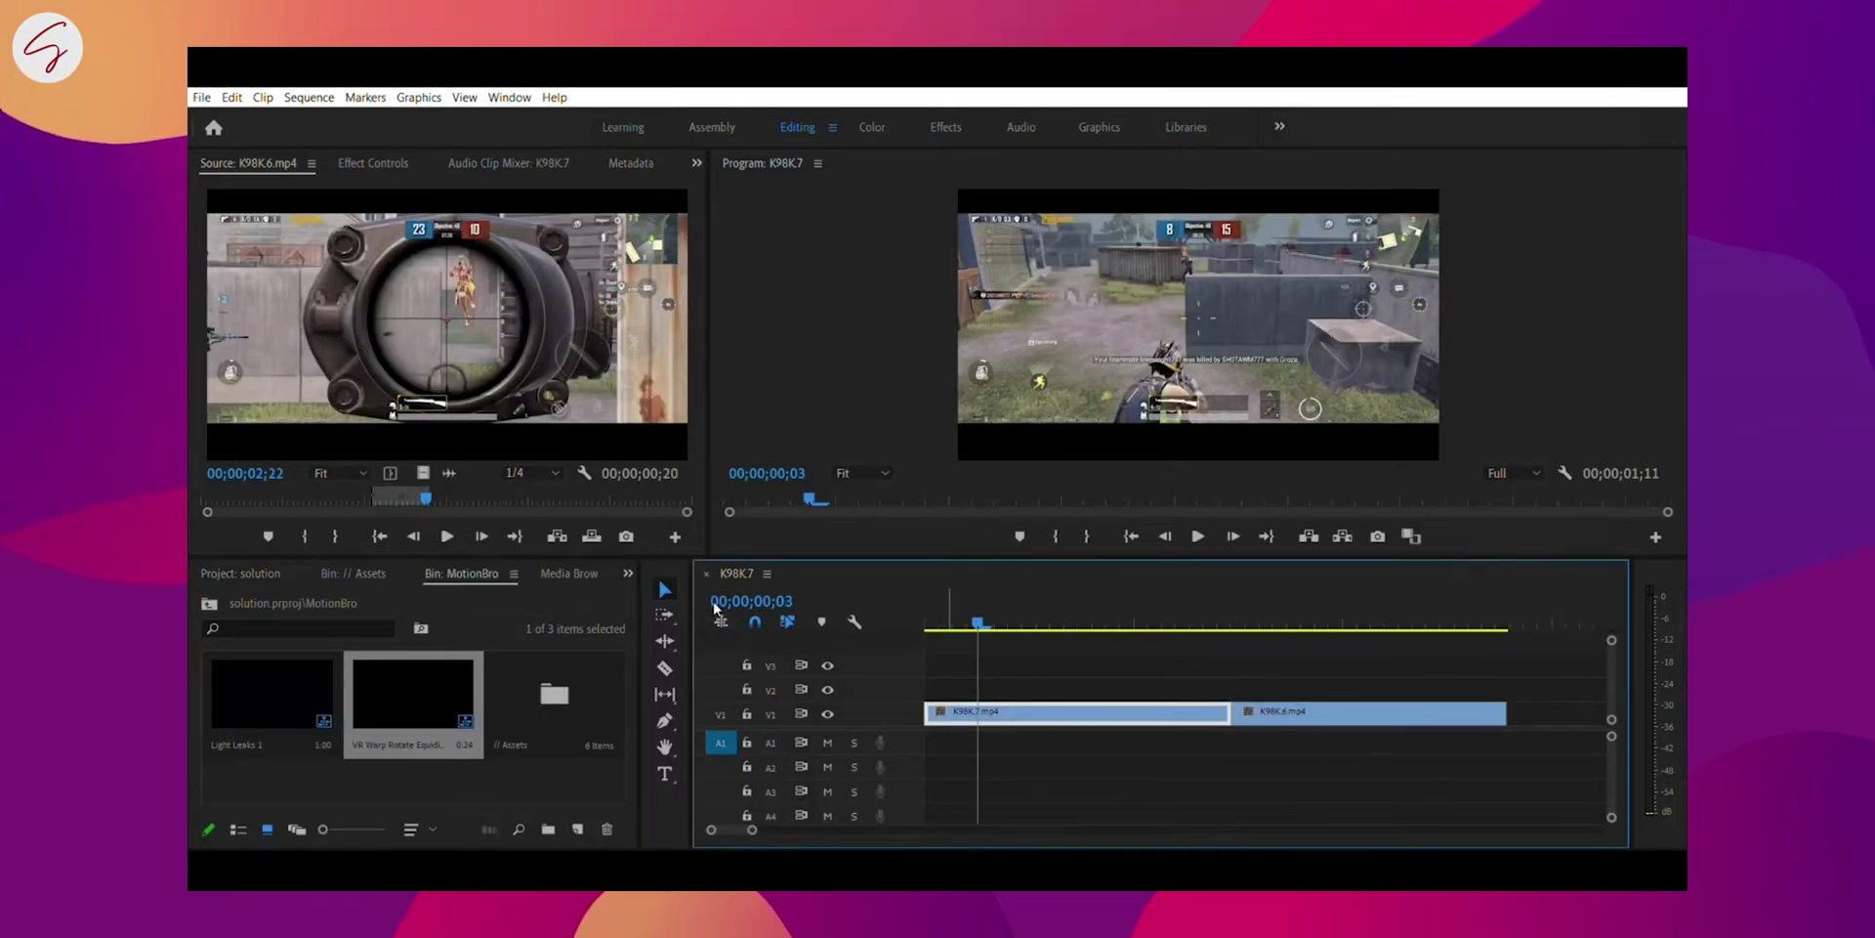
Step: Drop the VR Warp Rotate Equidistant clip from the MotionBro bin onto V2 over the cut
click(1142, 640)
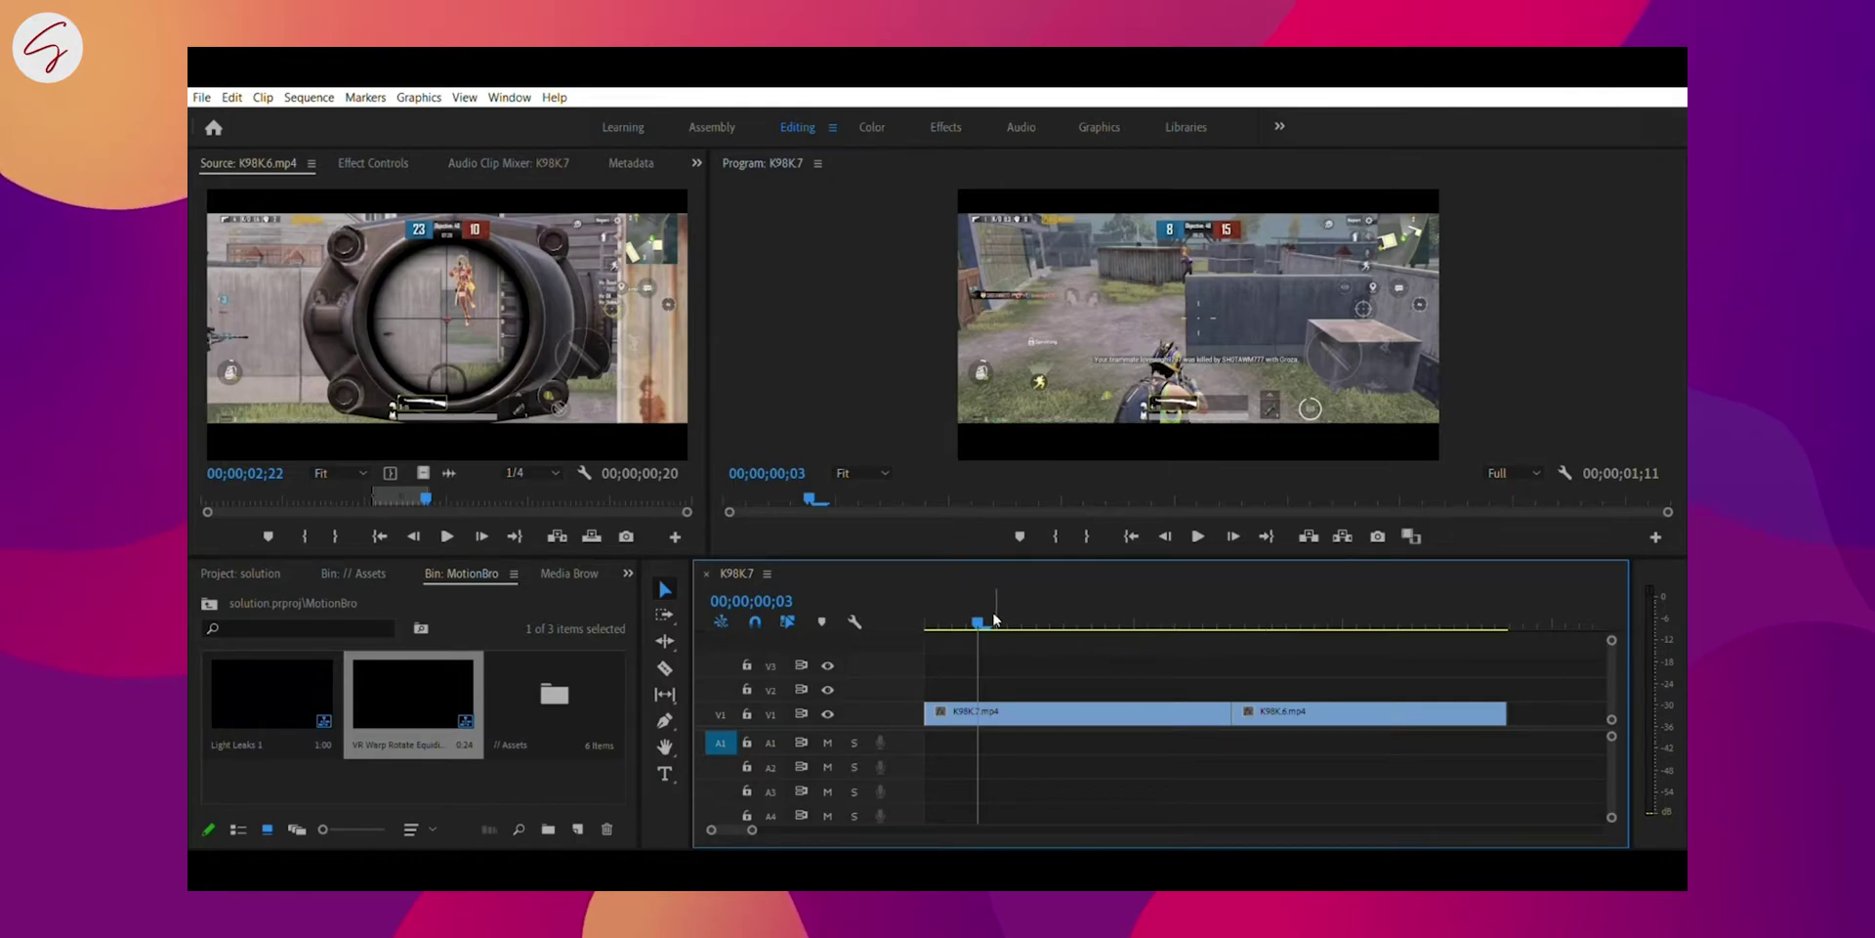
drag(990, 604, 903, 630)
drag(413, 696, 1065, 688)
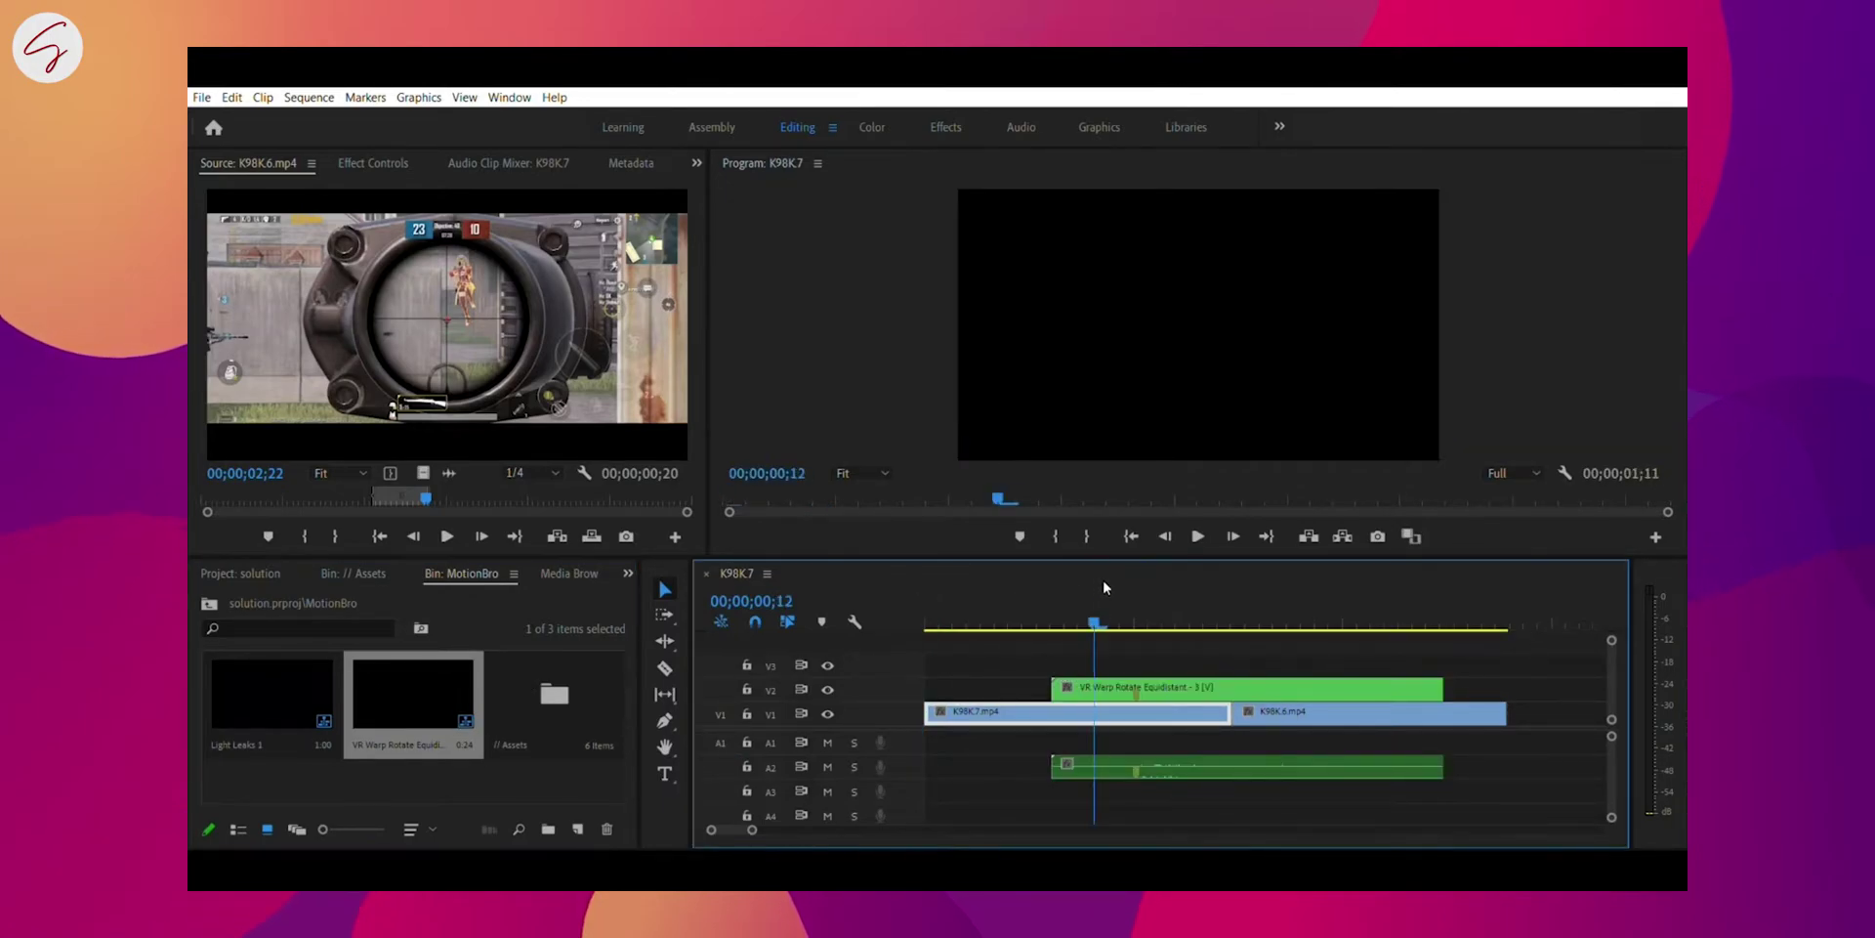
drag(1245, 593, 1009, 630)
click(1101, 649)
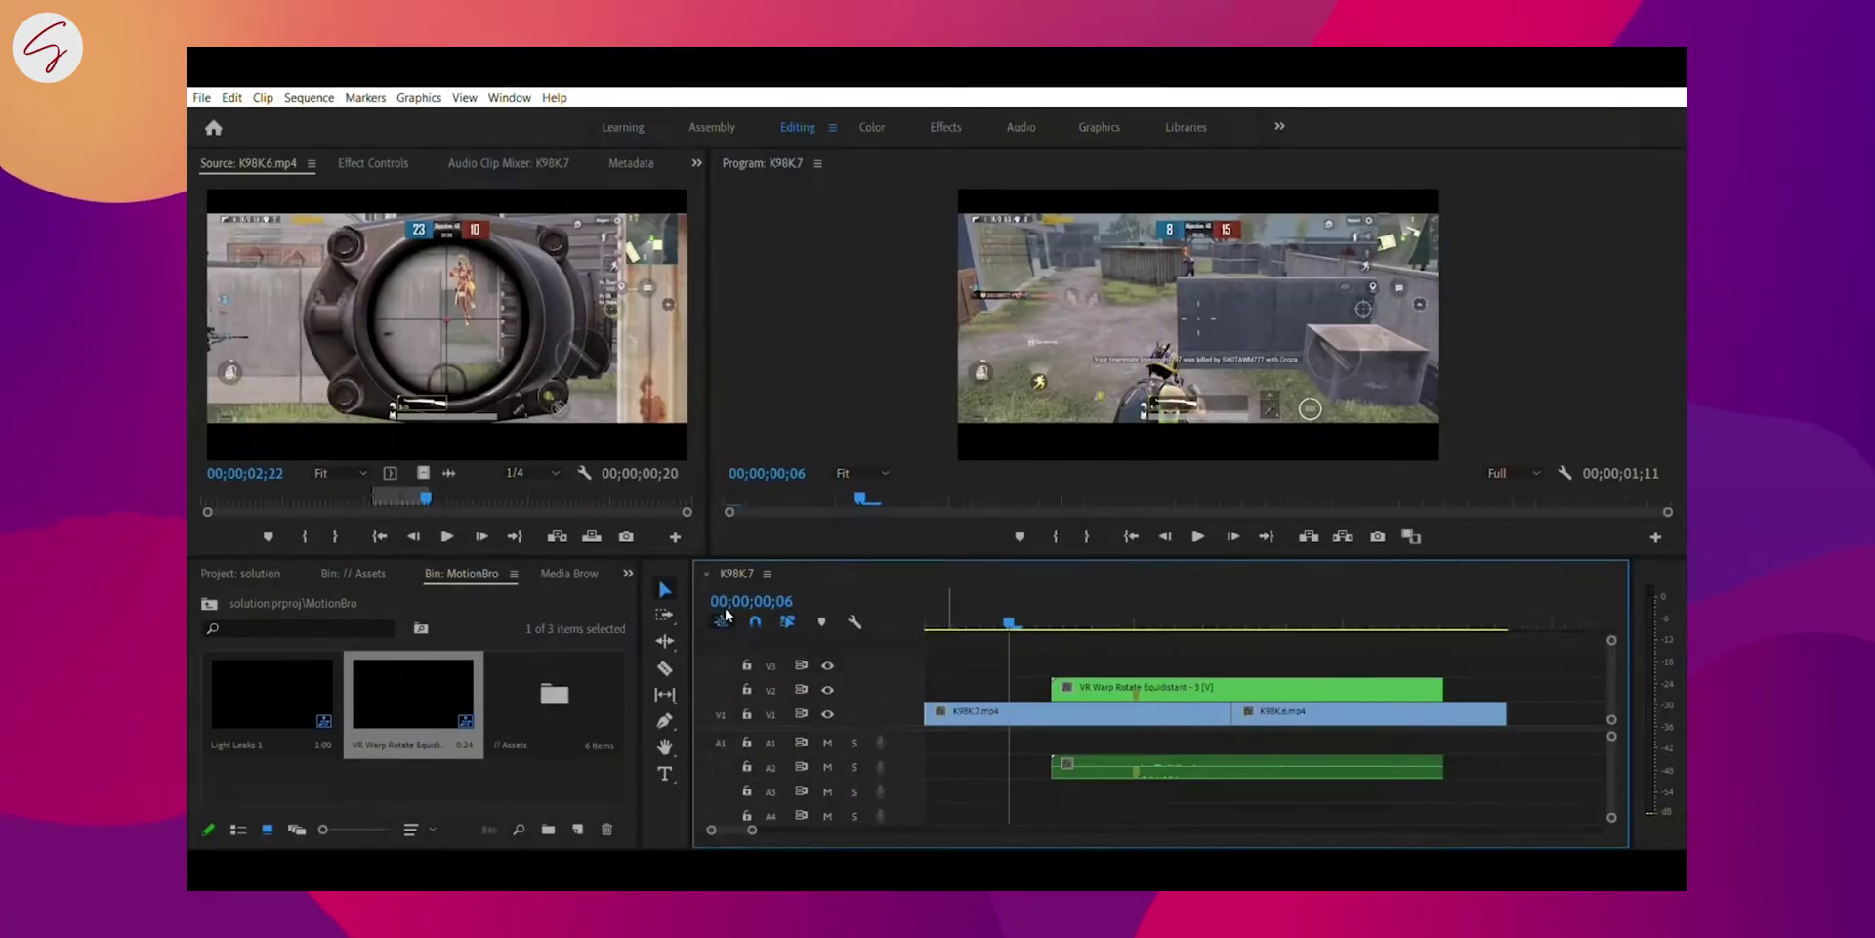
Step: Delete the misplaced VR Warp clip and place a fresh copy across the cut on V2
click(1221, 684)
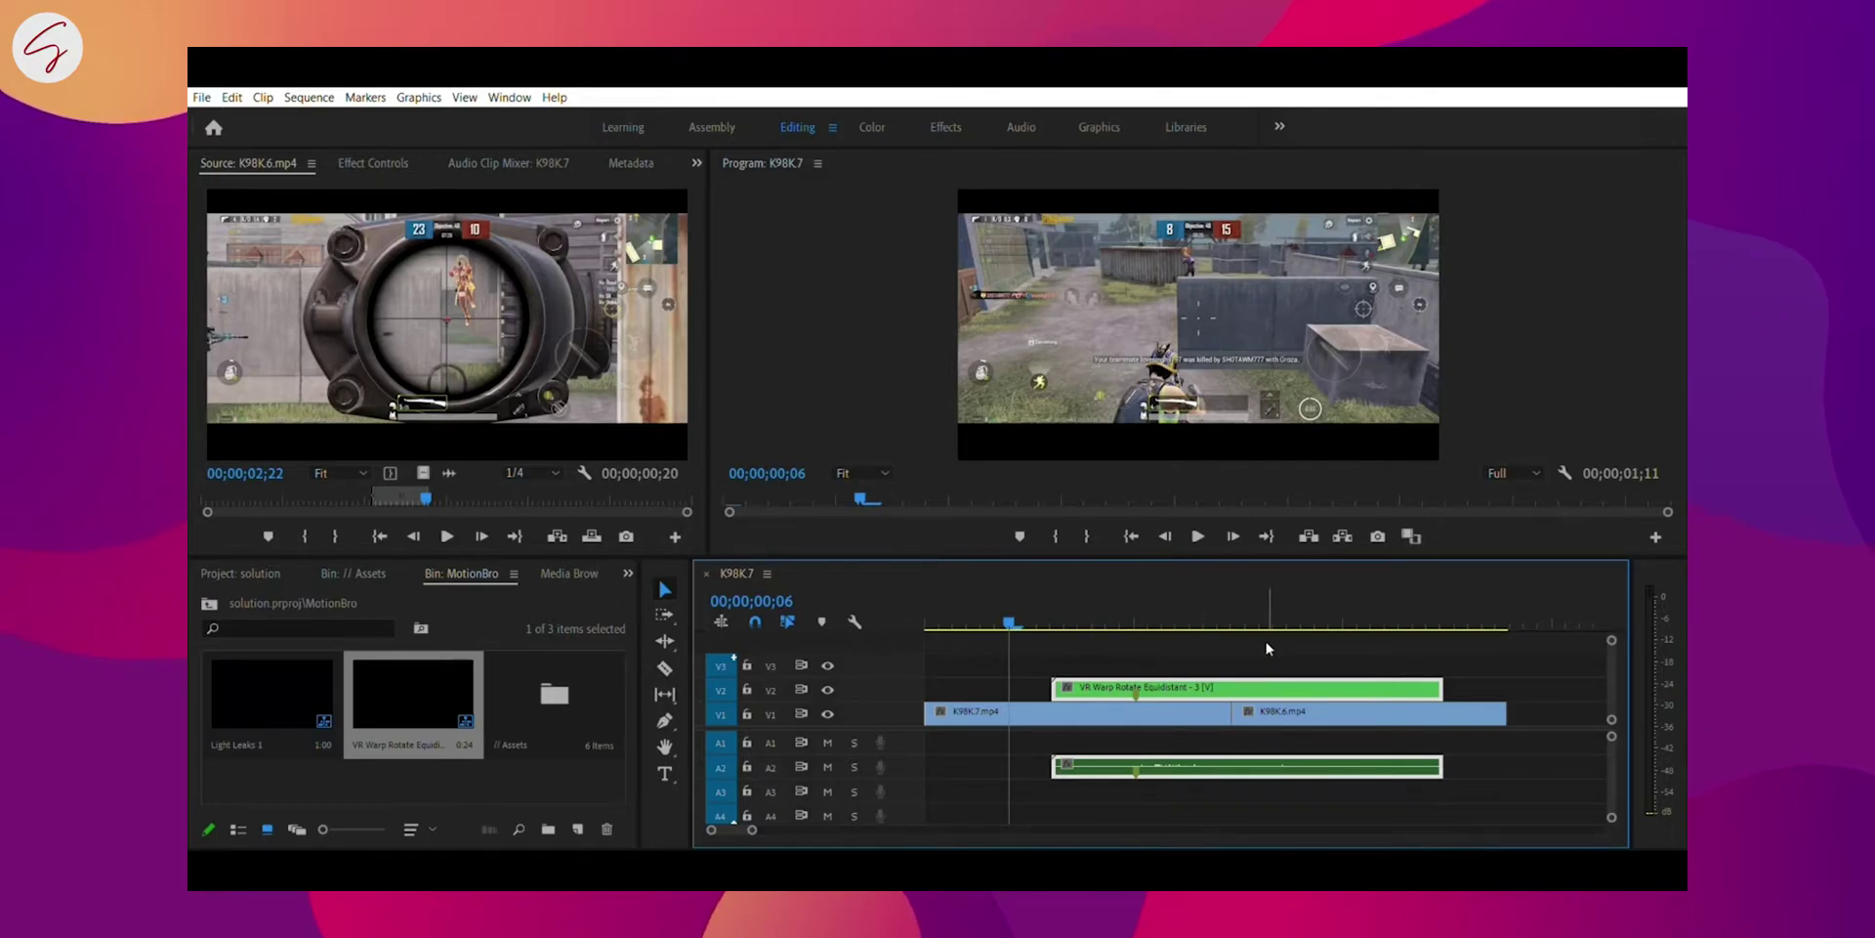
key(Delete)
drag(413, 694, 1338, 688)
click(1187, 622)
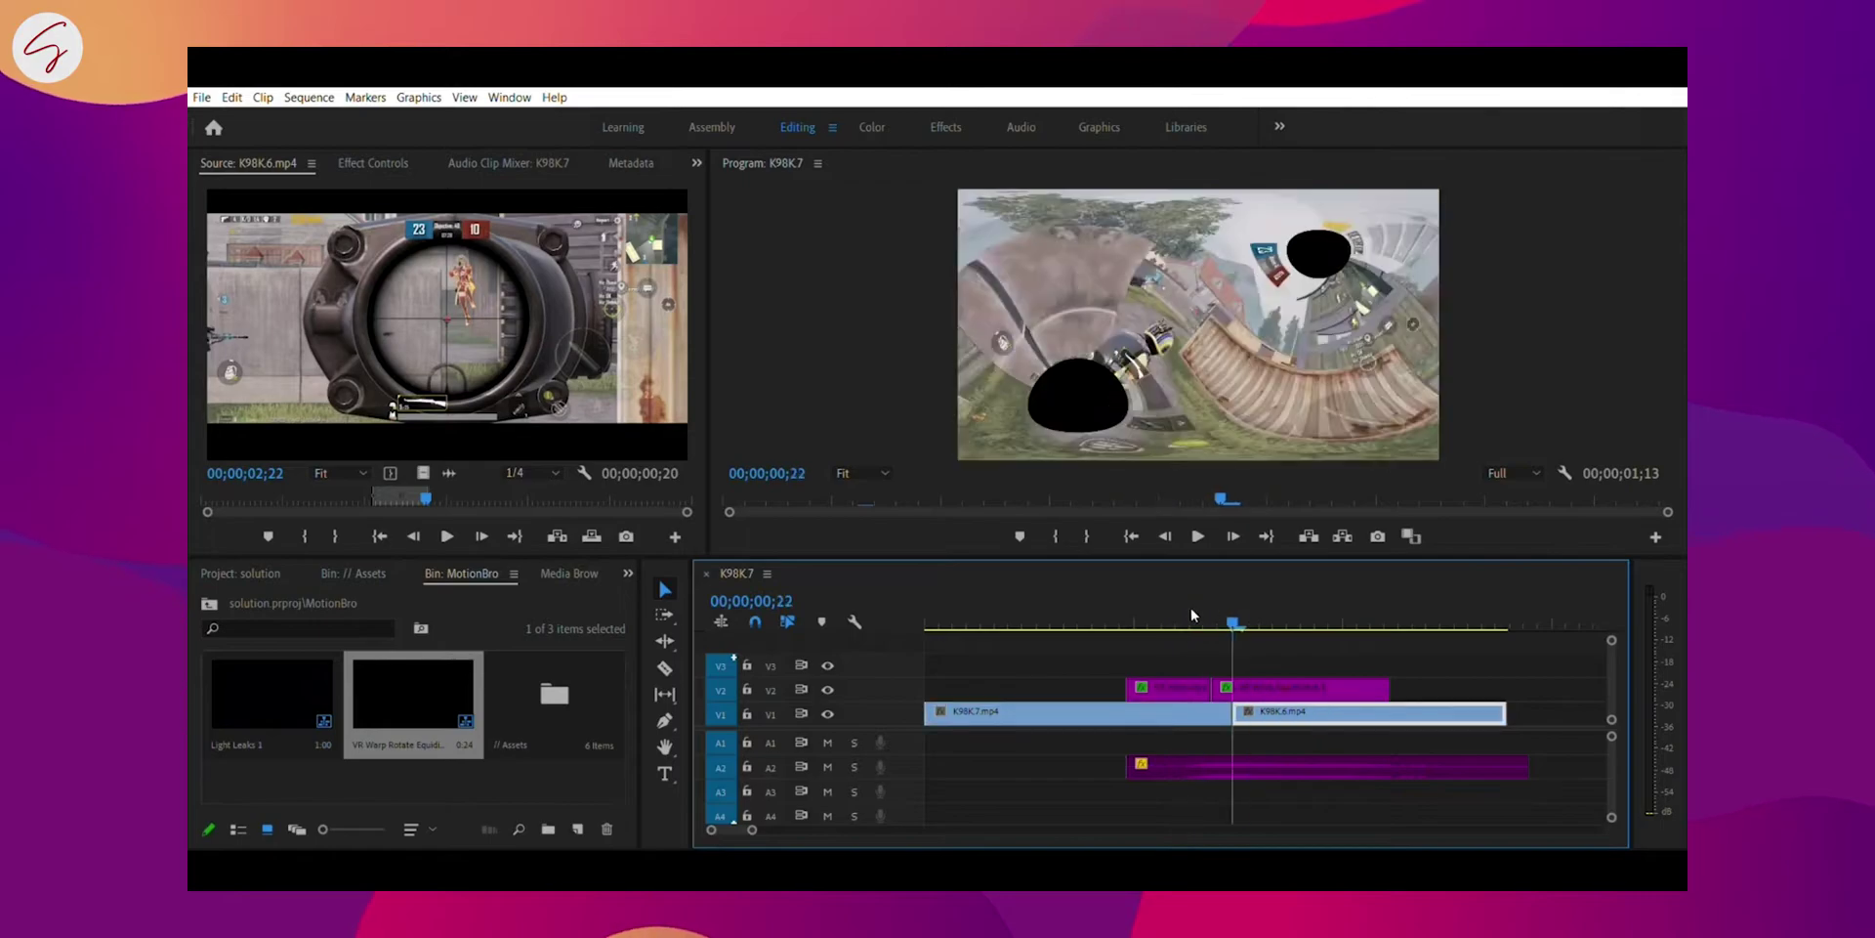
Step: Play the sequence to preview the warp transition at the cut
key(space)
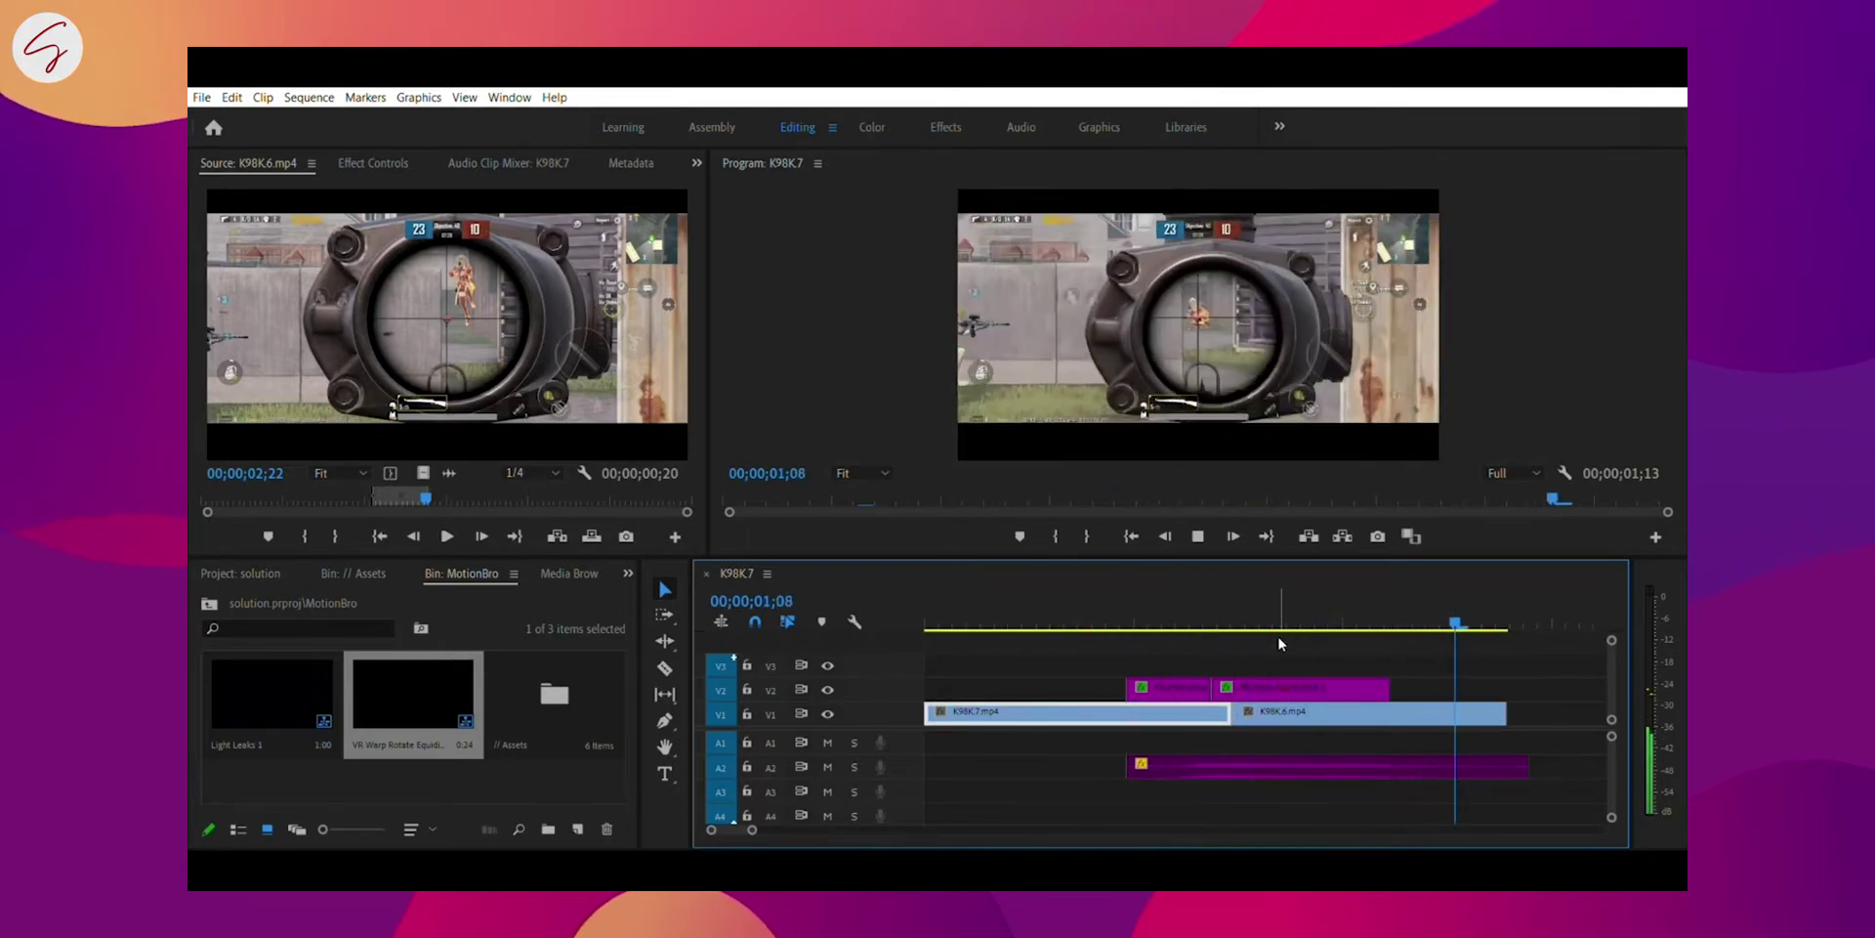
click(928, 625)
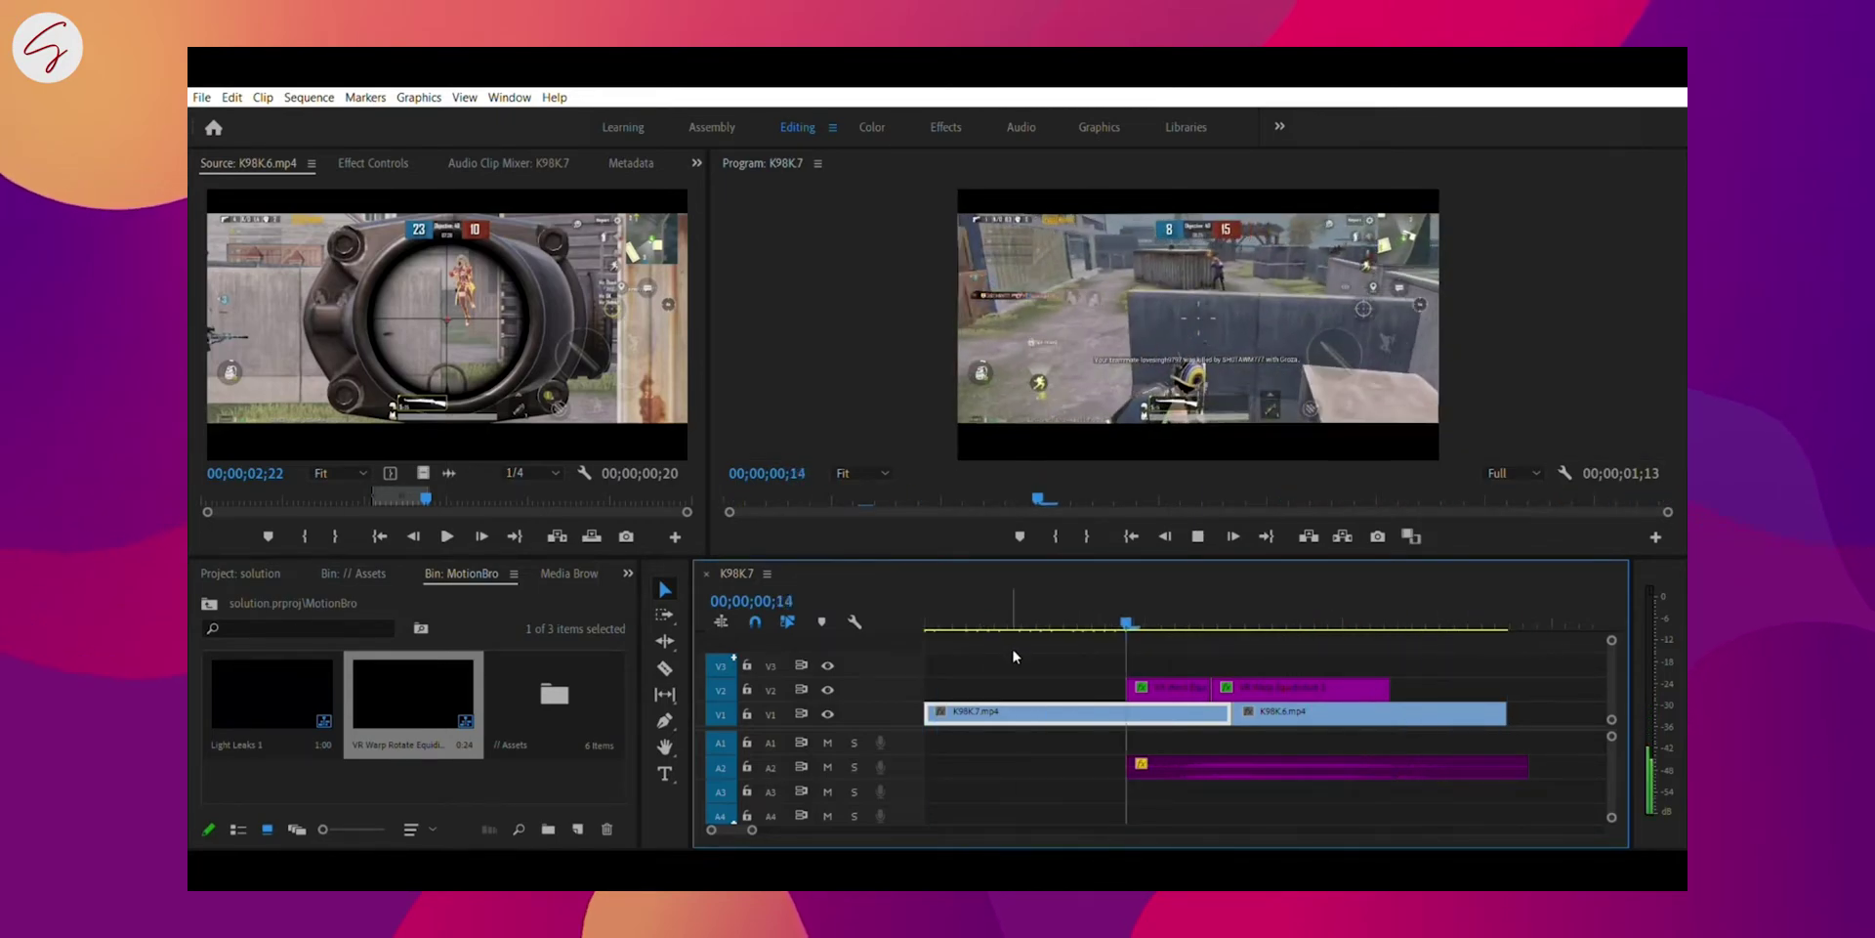
click(1047, 684)
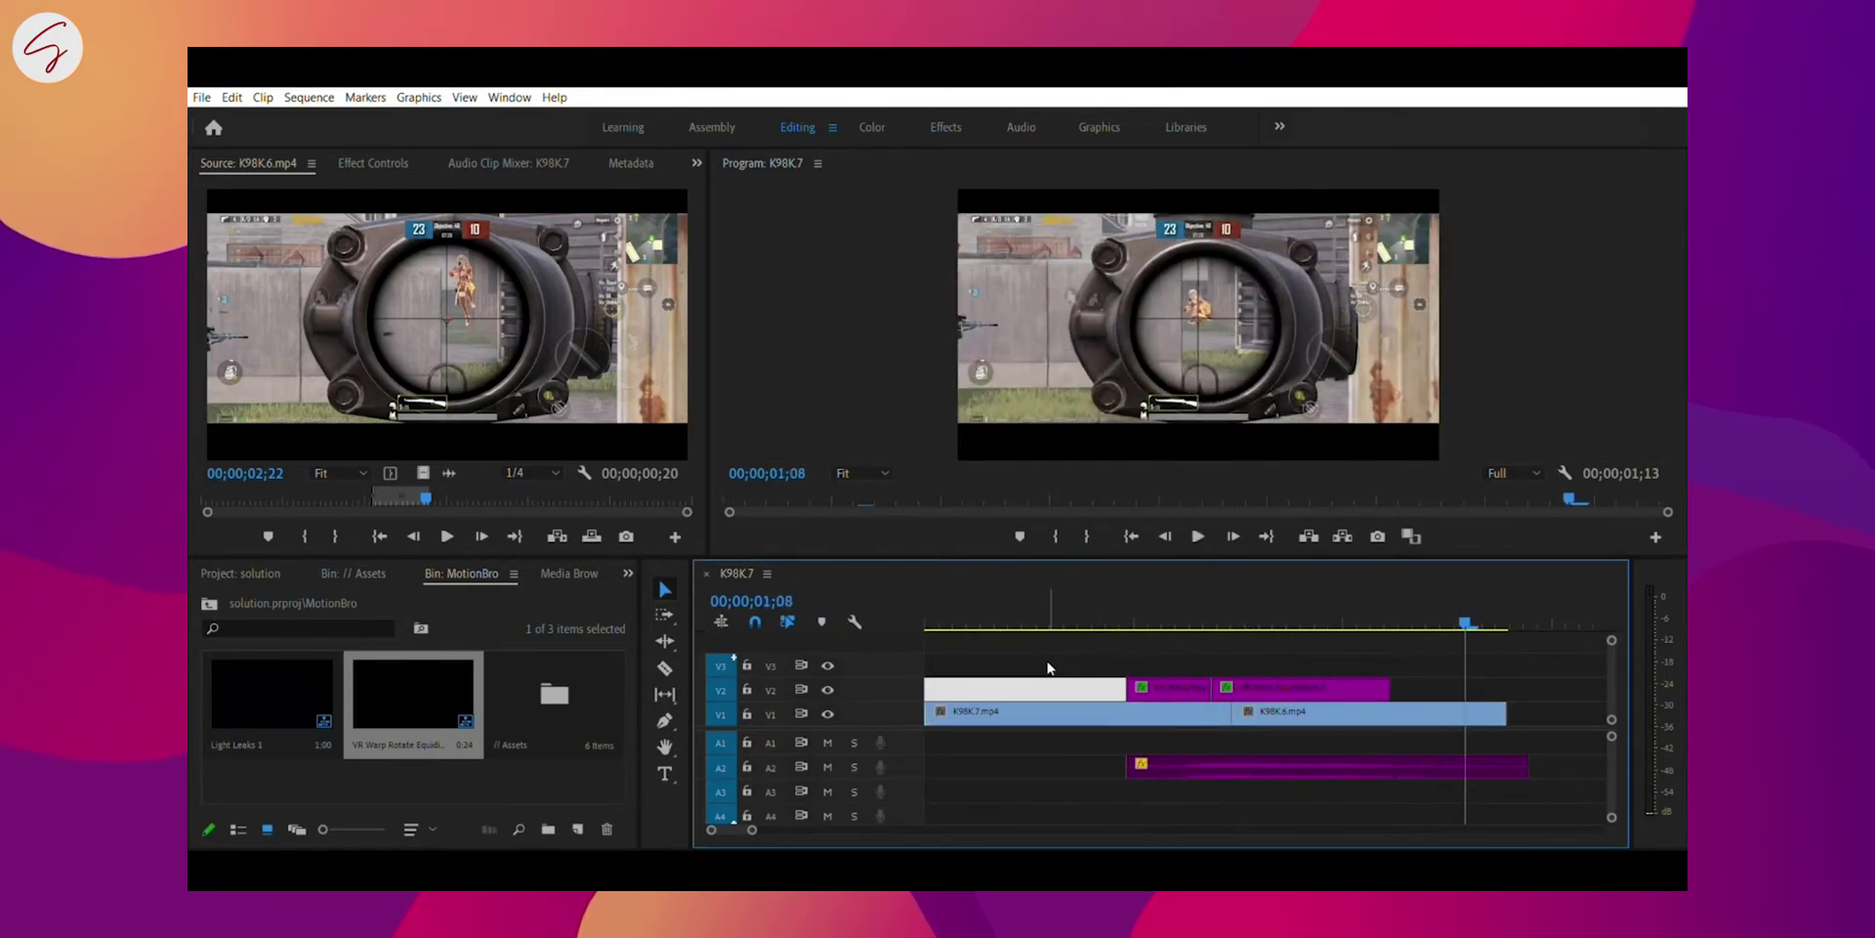
click(1048, 667)
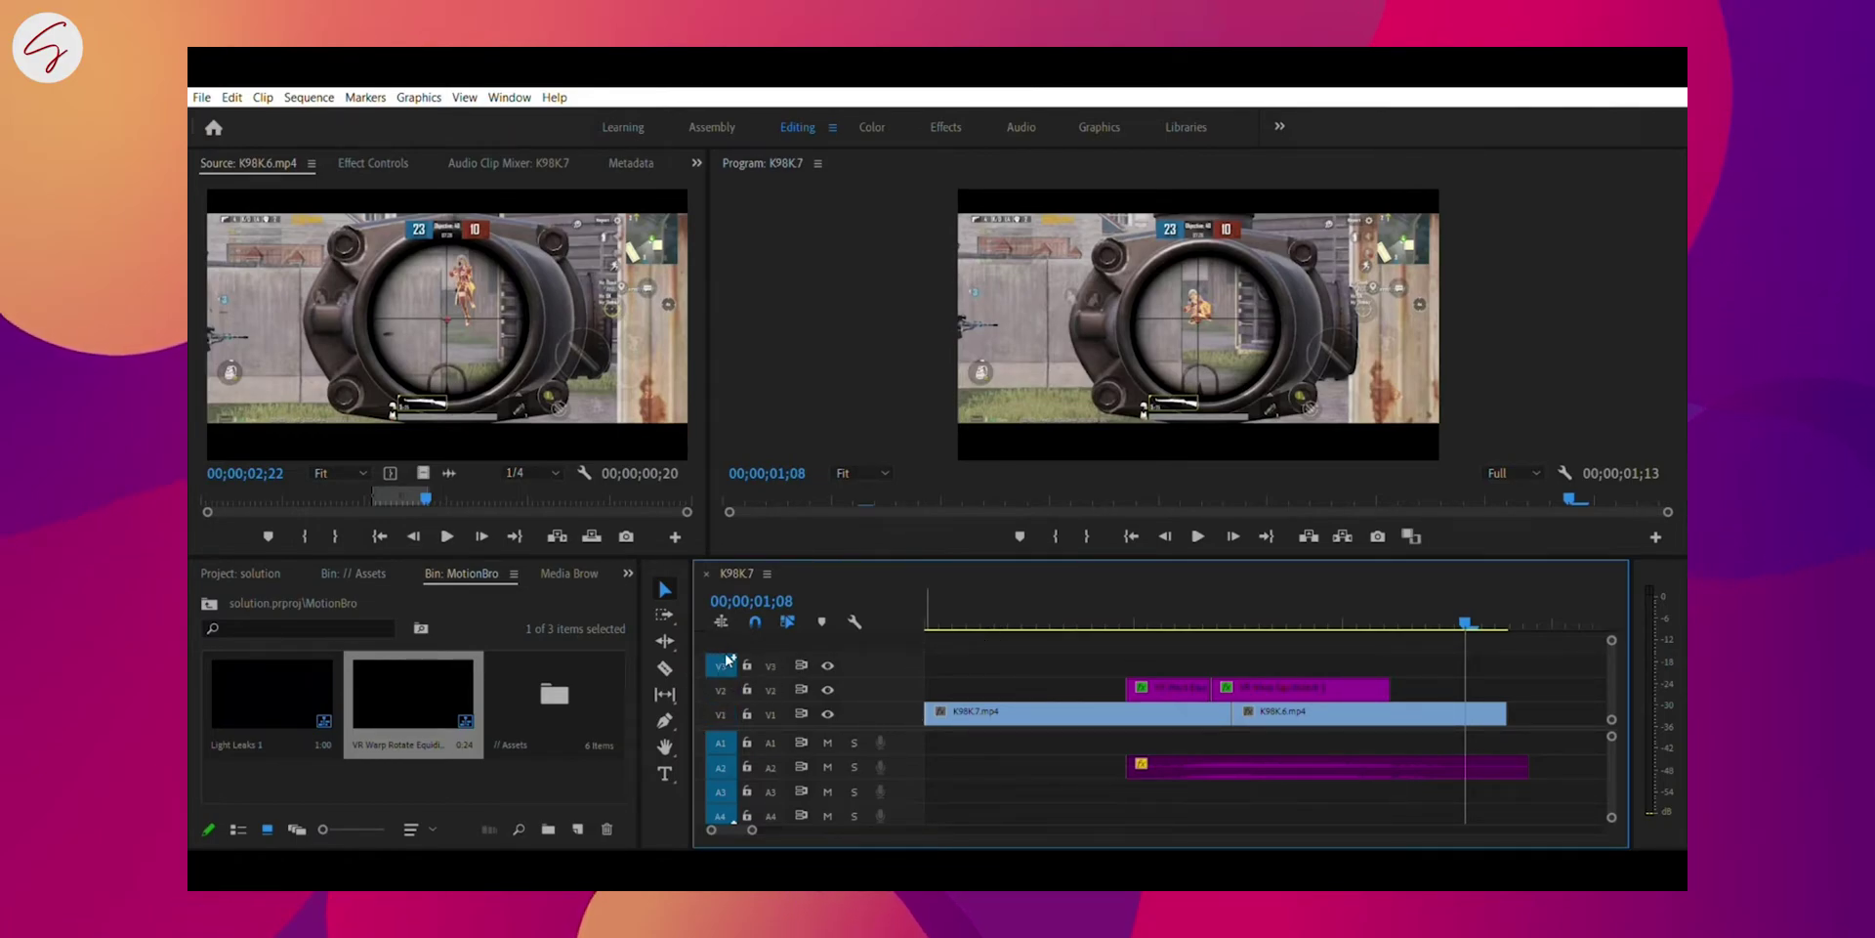
Step: Replay the transition and park the playhead inside it at 00;00;00;17
click(965, 615)
key(space)
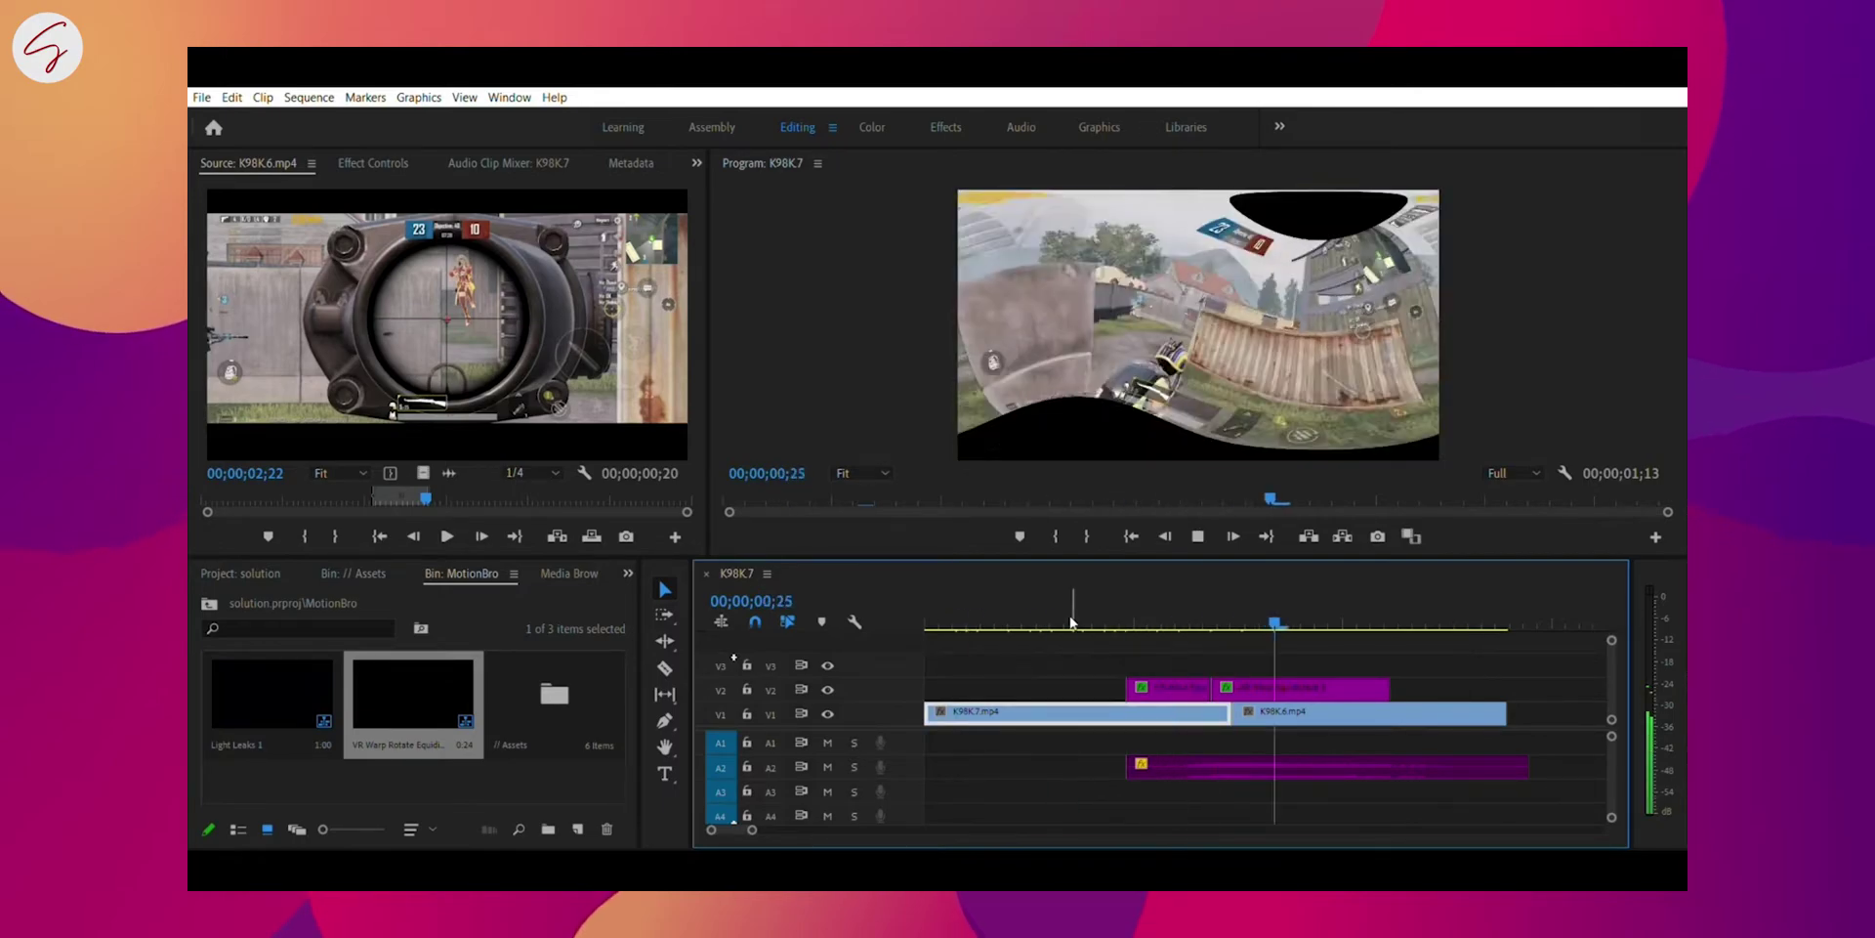
click(1171, 601)
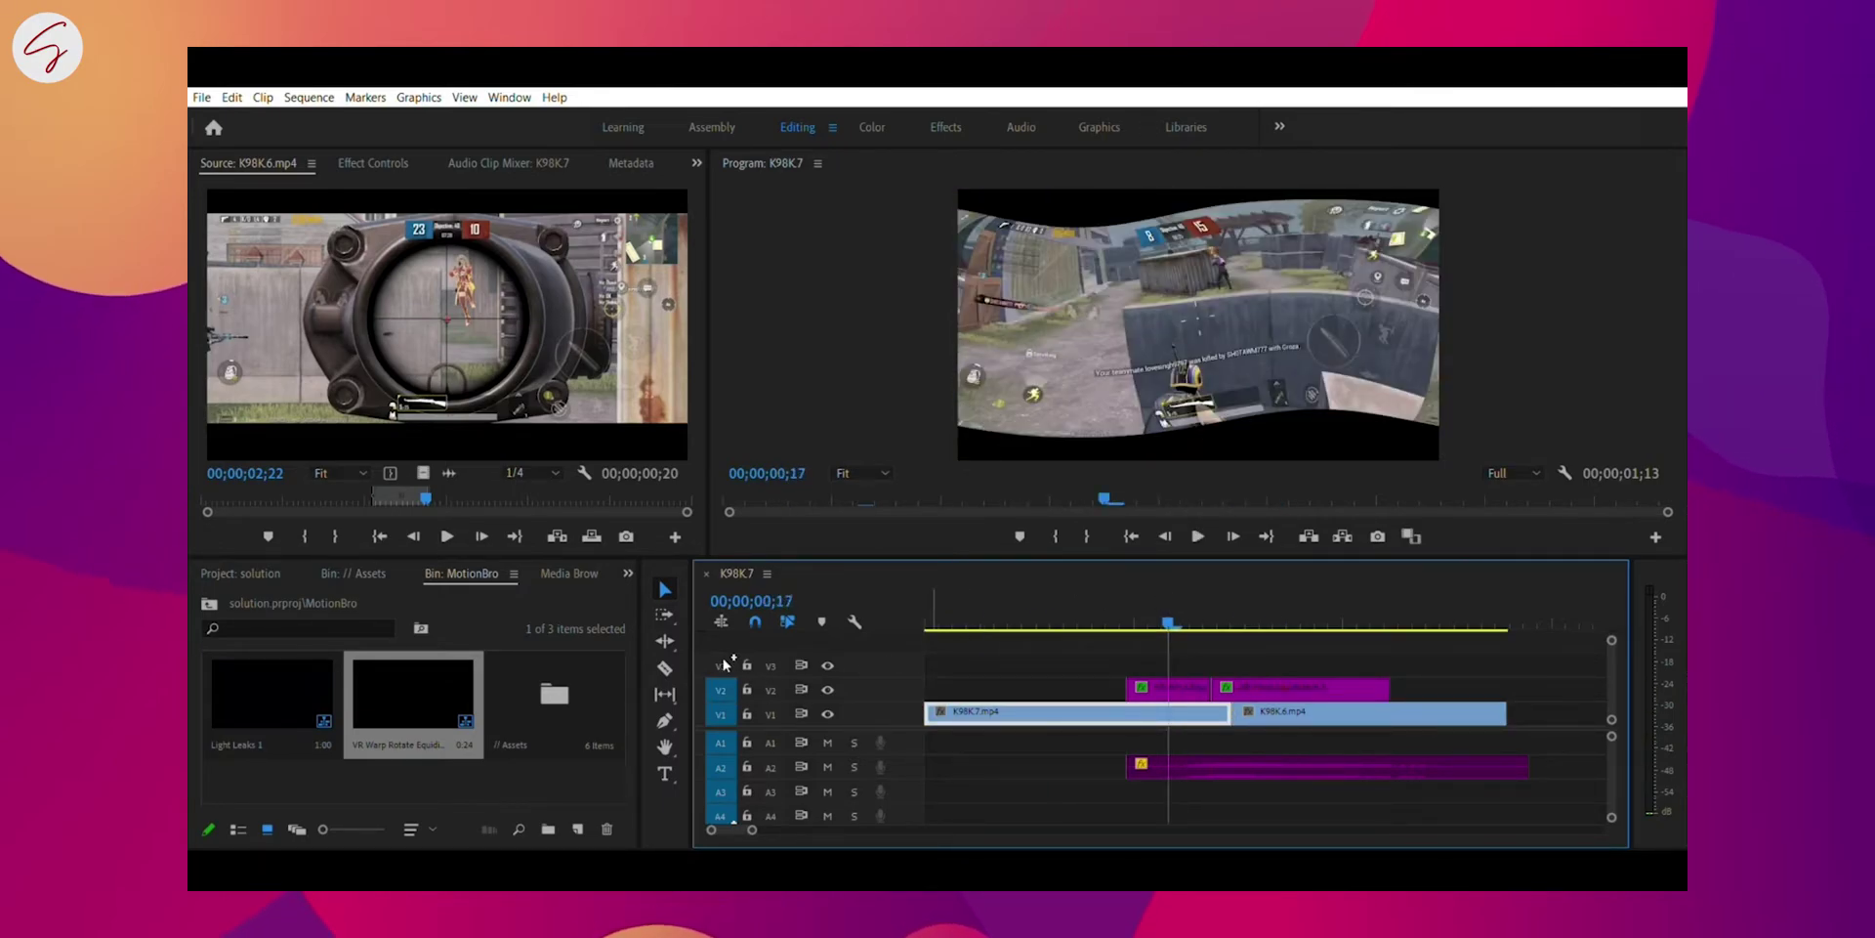
Step: Turn off track targeting on V2 and V3
click(726, 714)
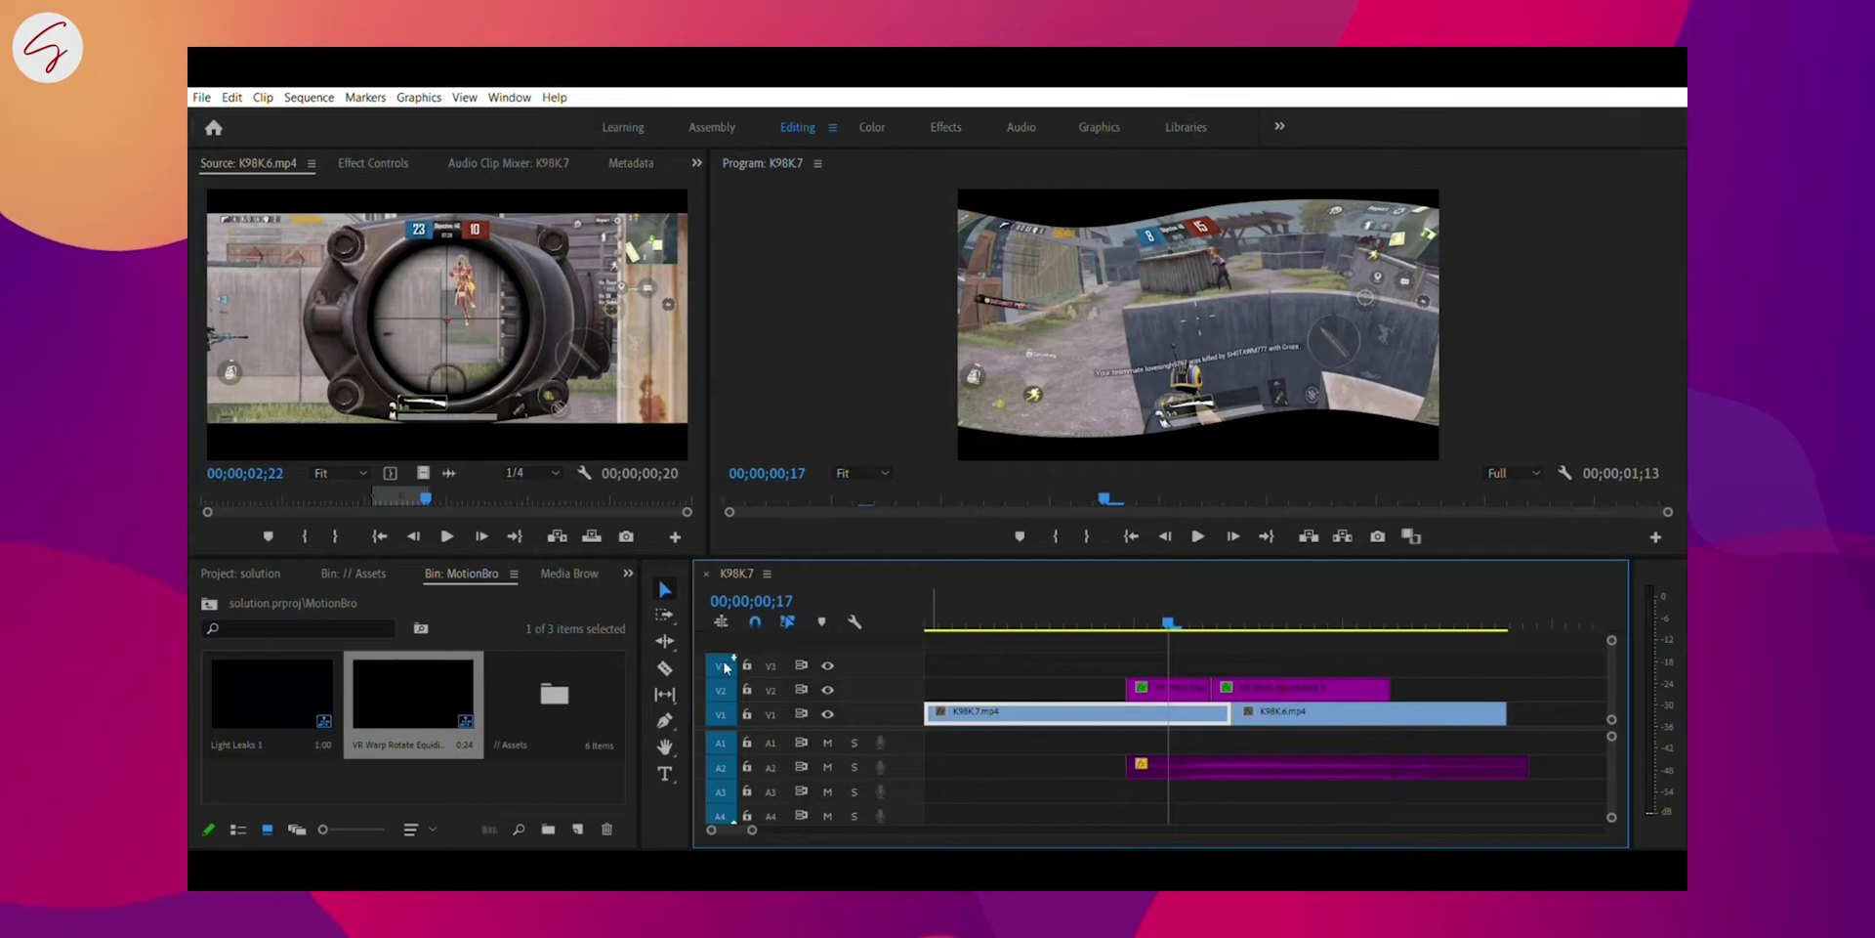
click(1061, 635)
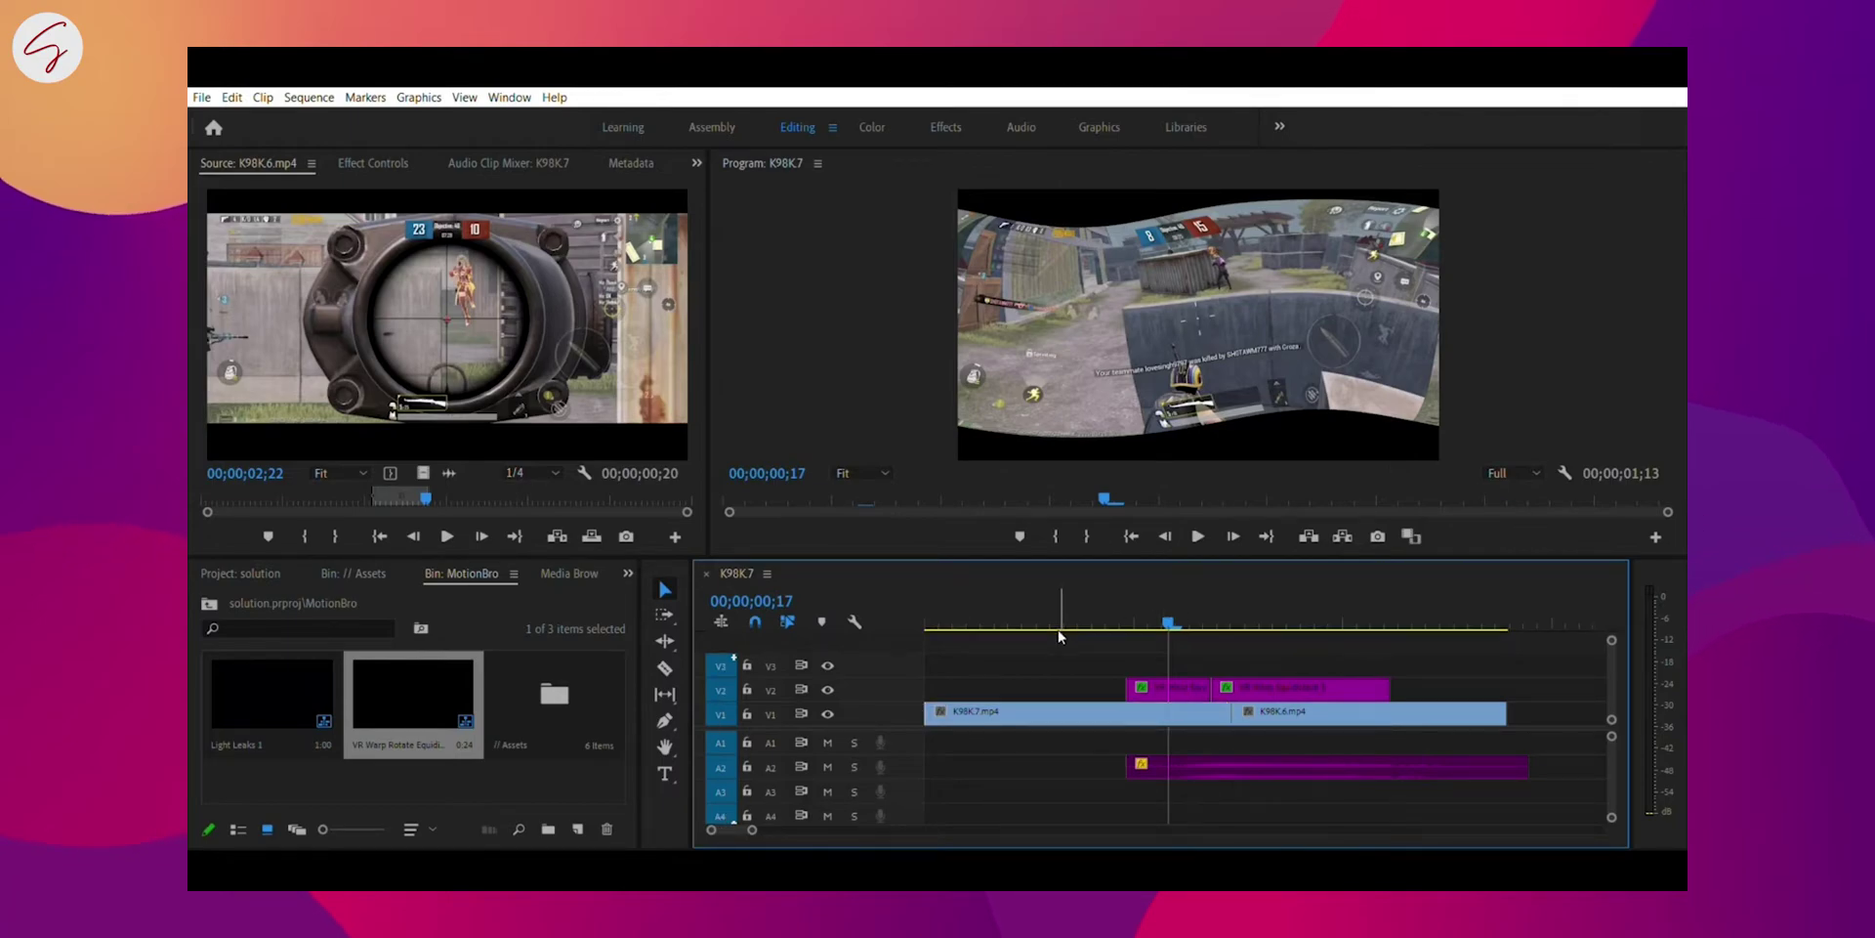
click(771, 665)
click(770, 690)
Step: Step through the warp, moving the playhead from 00;00;00;12 back to 00;00;00;03
click(1110, 601)
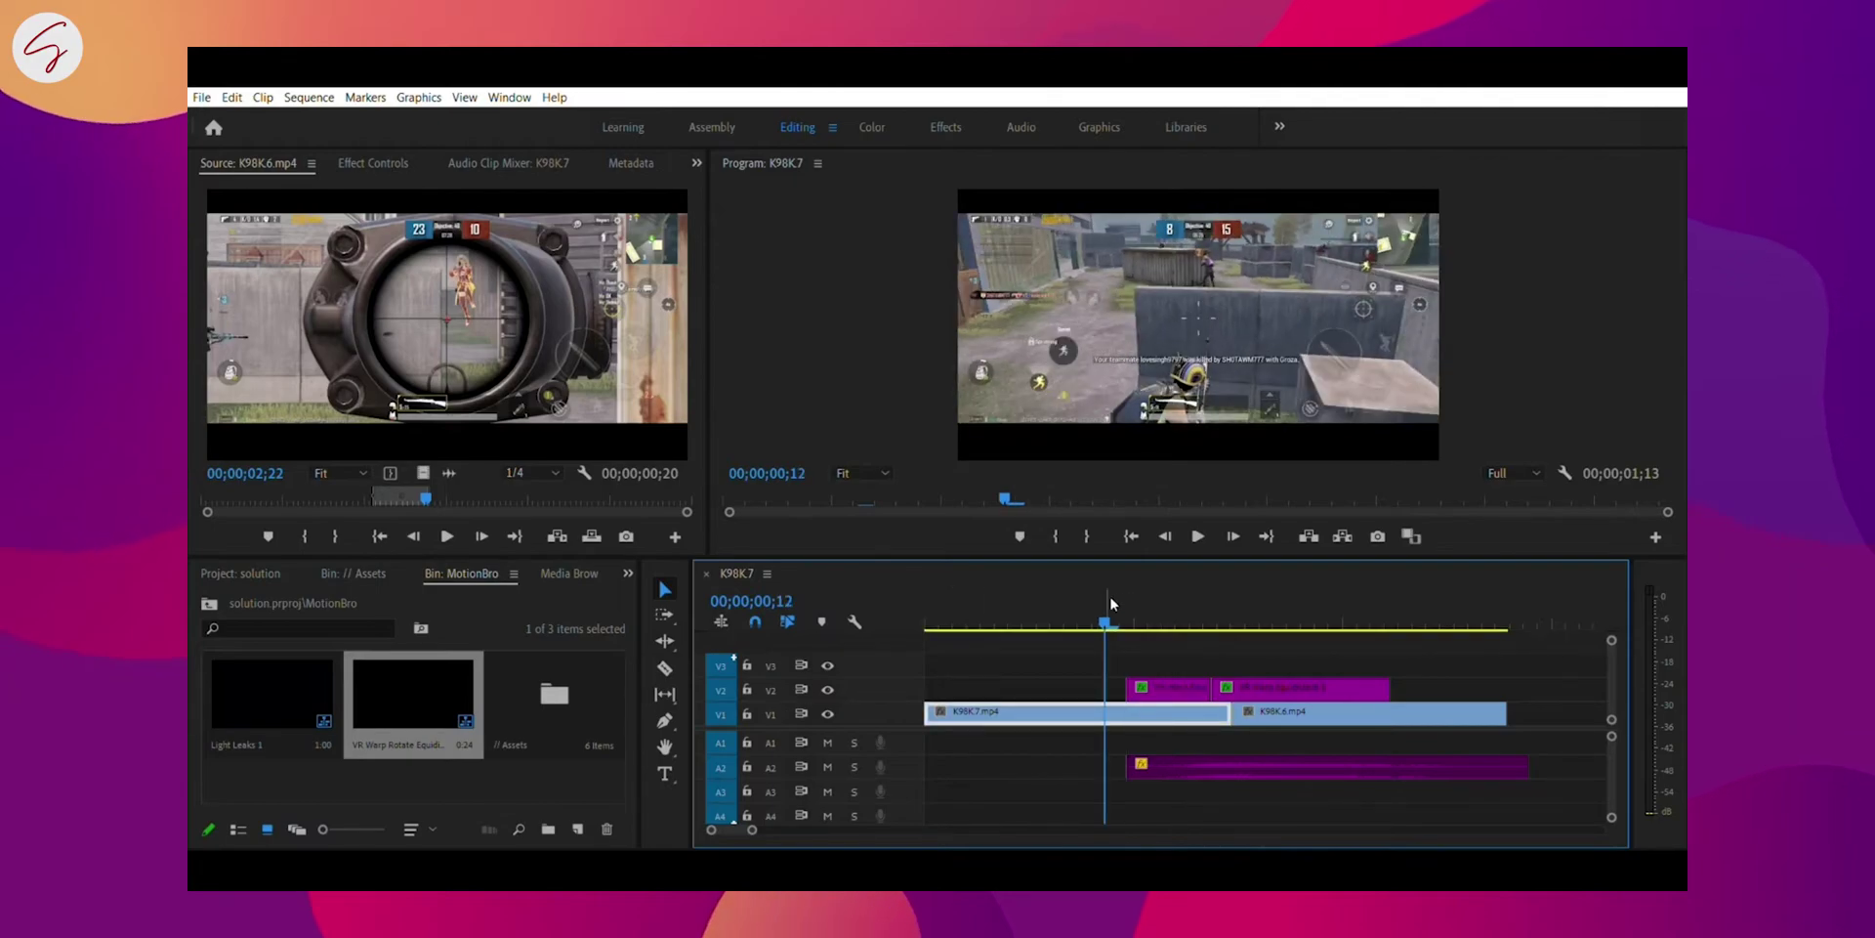
drag(1110, 603, 1170, 597)
key(Left)
key(Left)
key(Left)
key(Left)
key(Left)
key(Left)
key(Left)
key(Left)
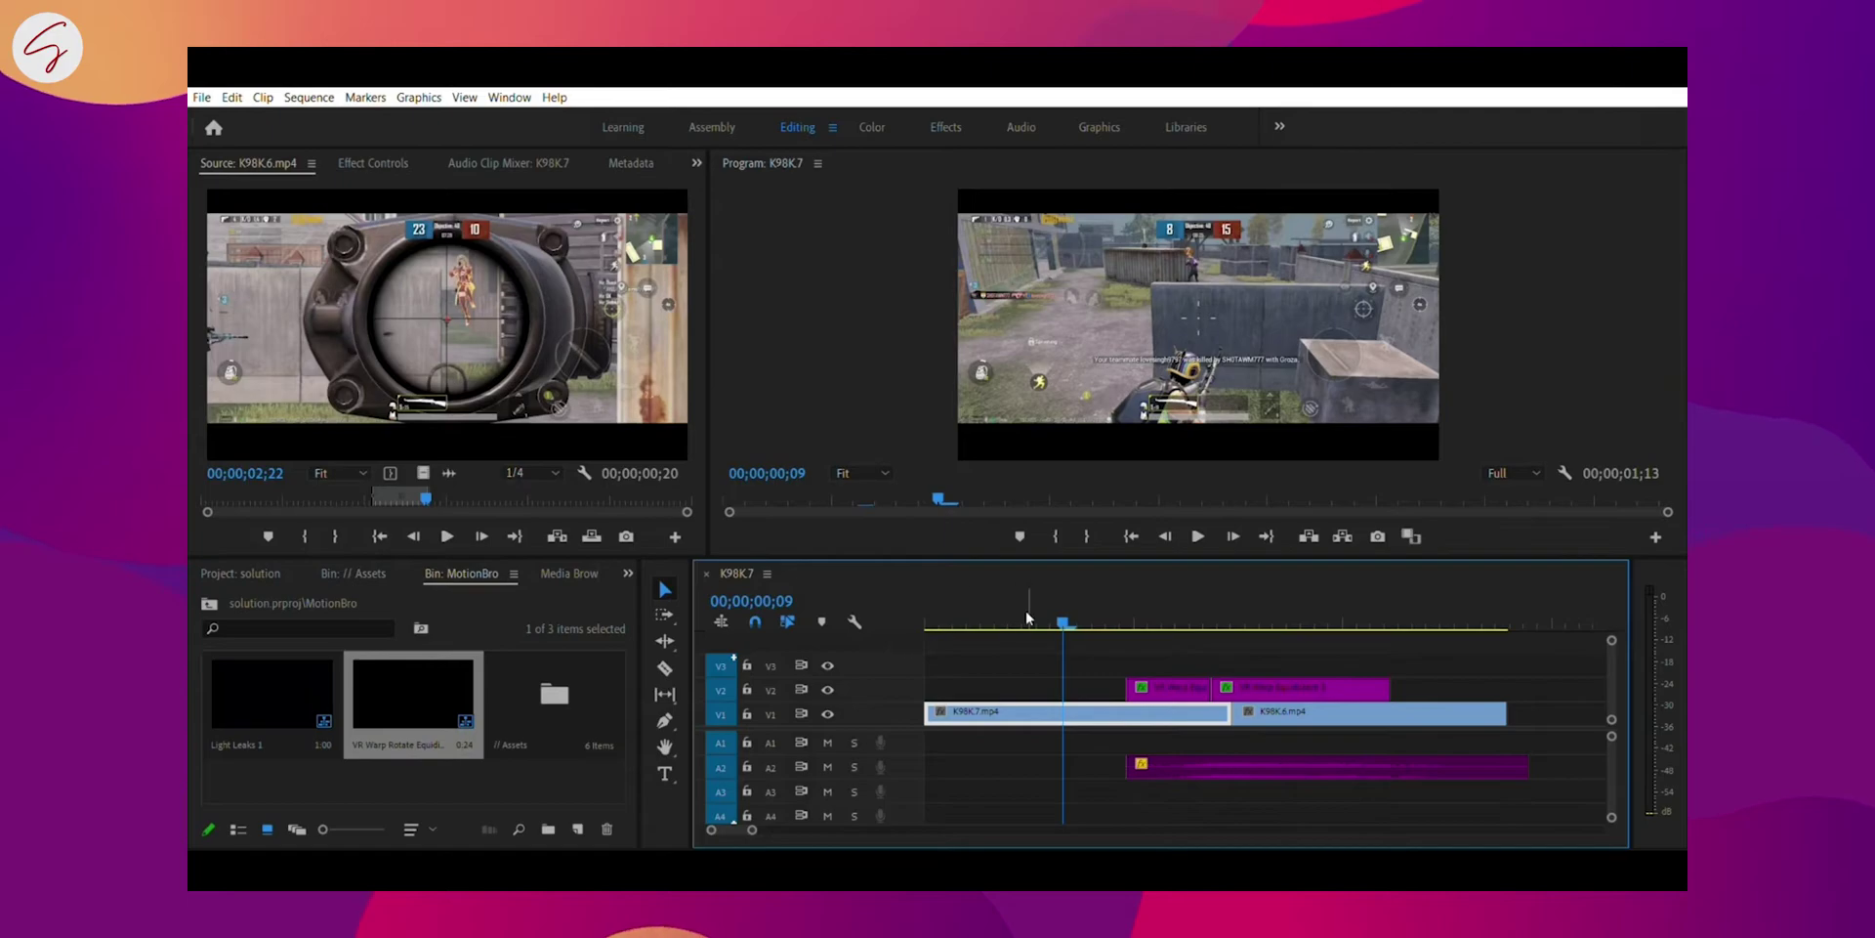
key(Left)
key(Left)
key(Left)
key(Left)
key(Left)
key(Left)
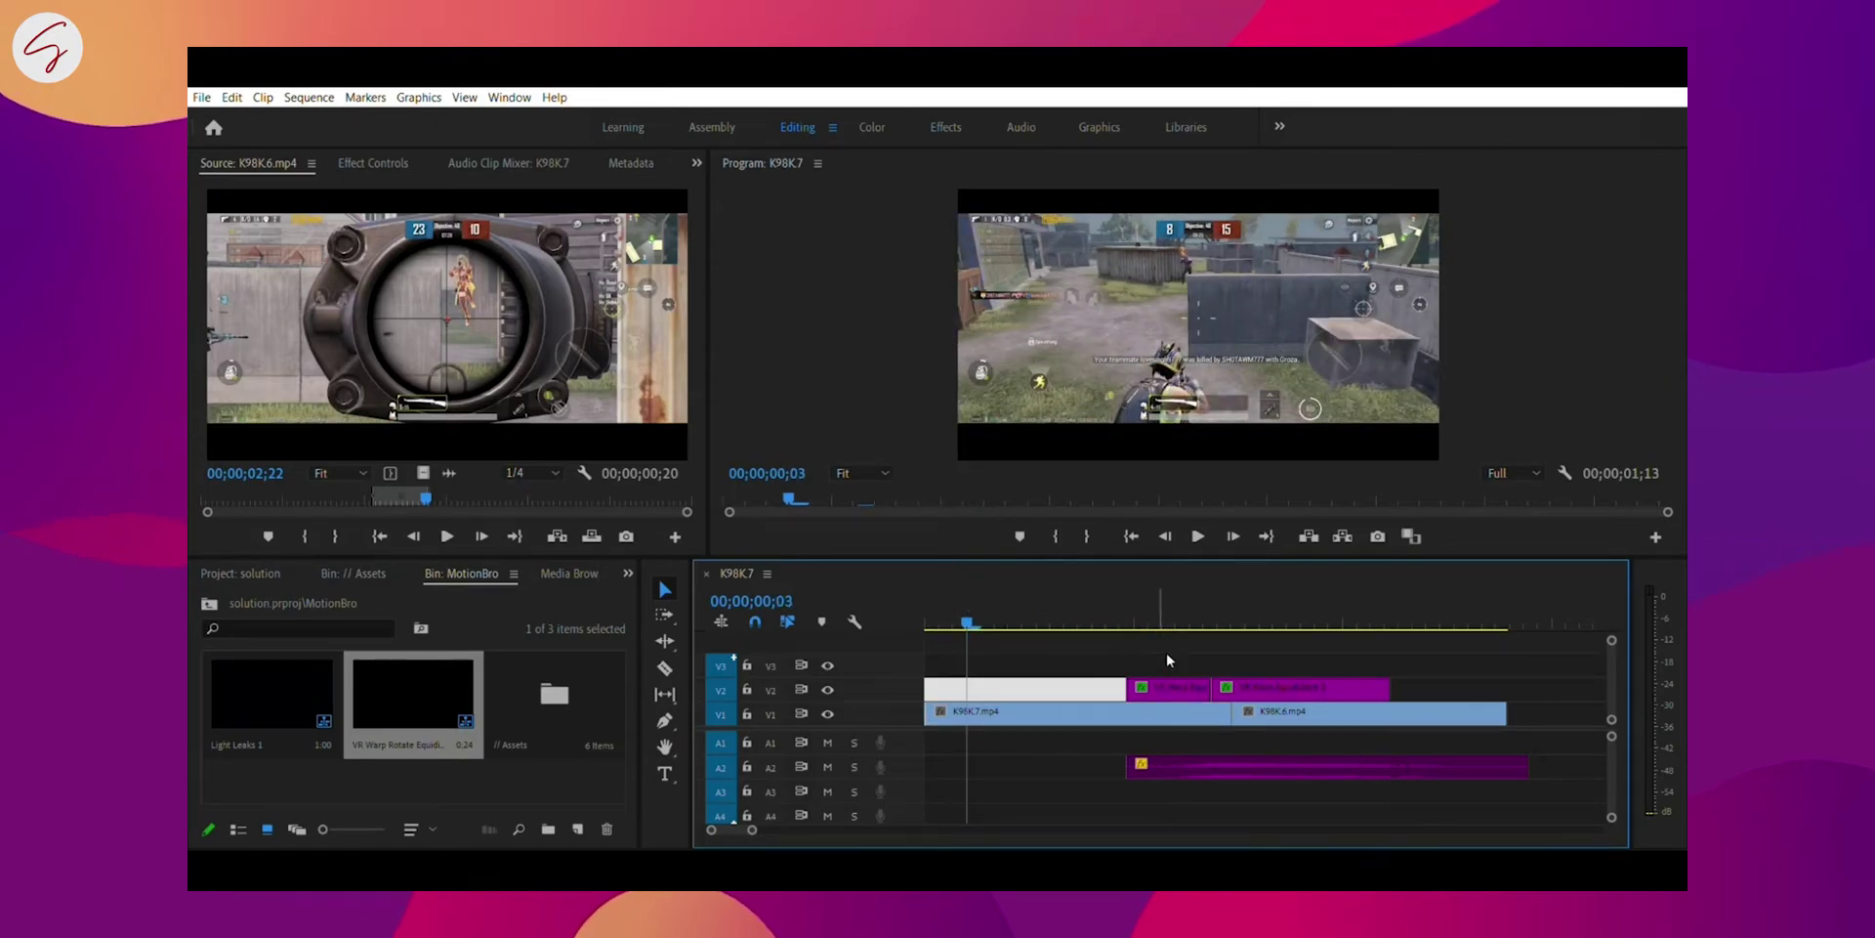
key(Delete)
Step: Delete the transition's audio clip and play back the sequence
click(1269, 764)
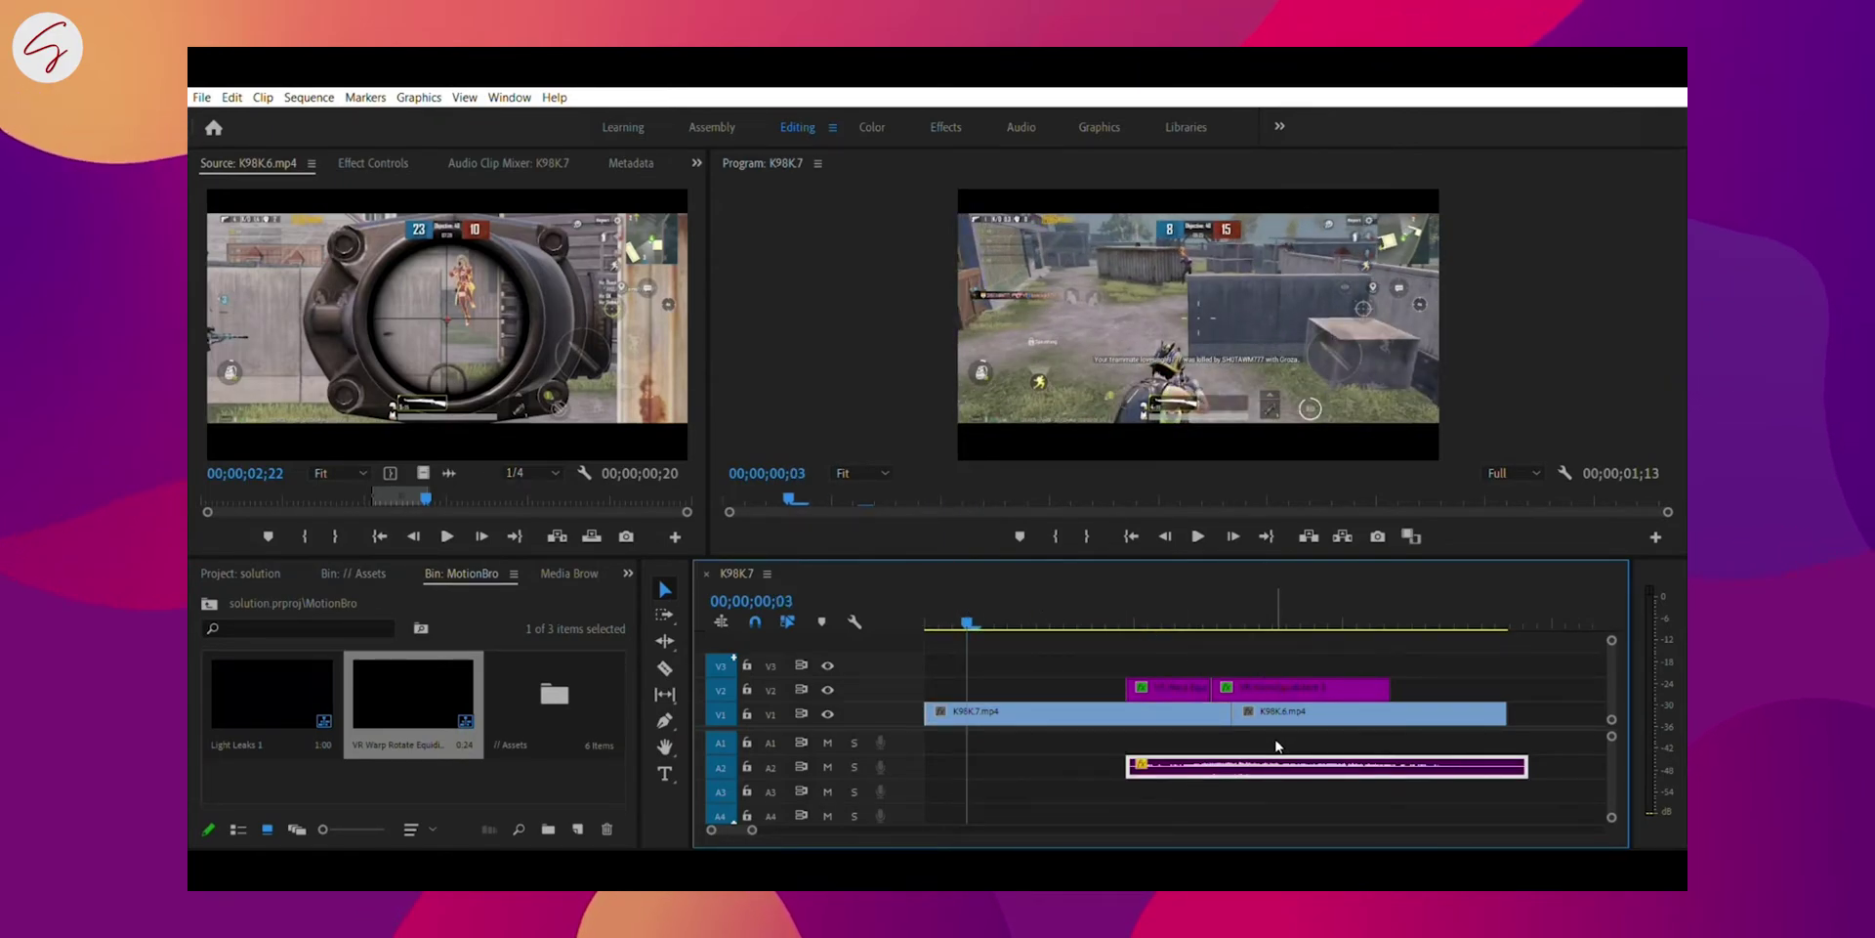
key(Delete)
key(space)
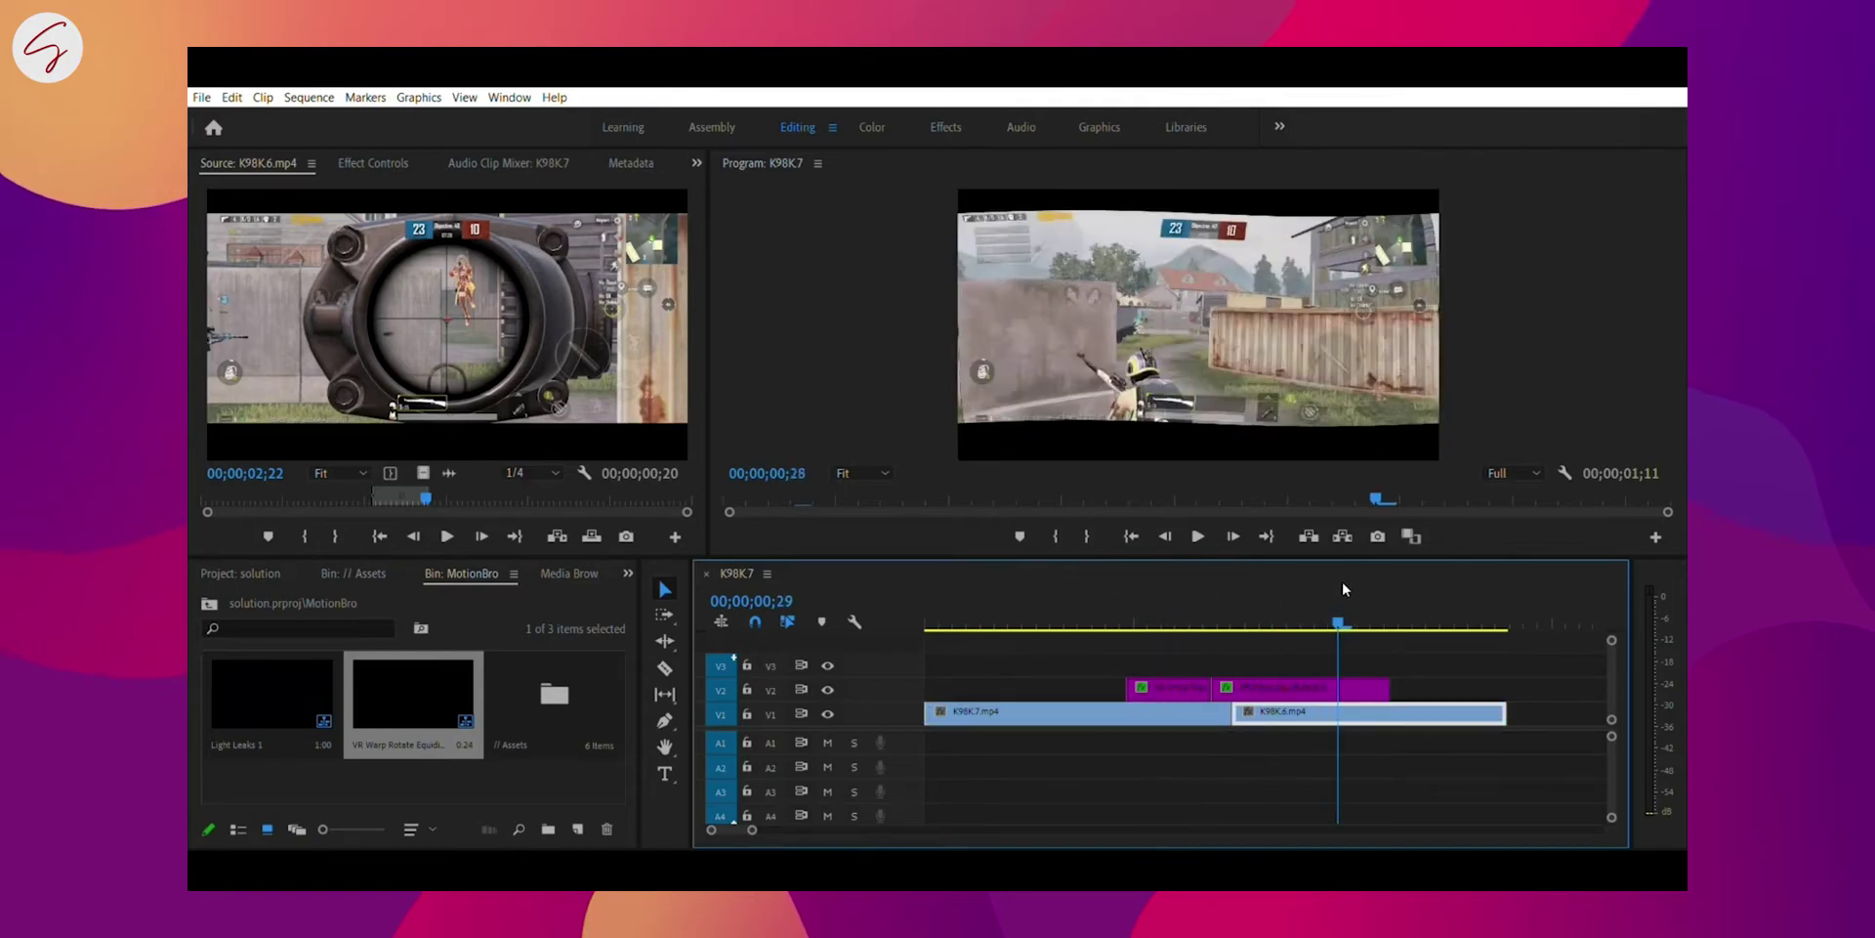
drag(1343, 580, 1522, 619)
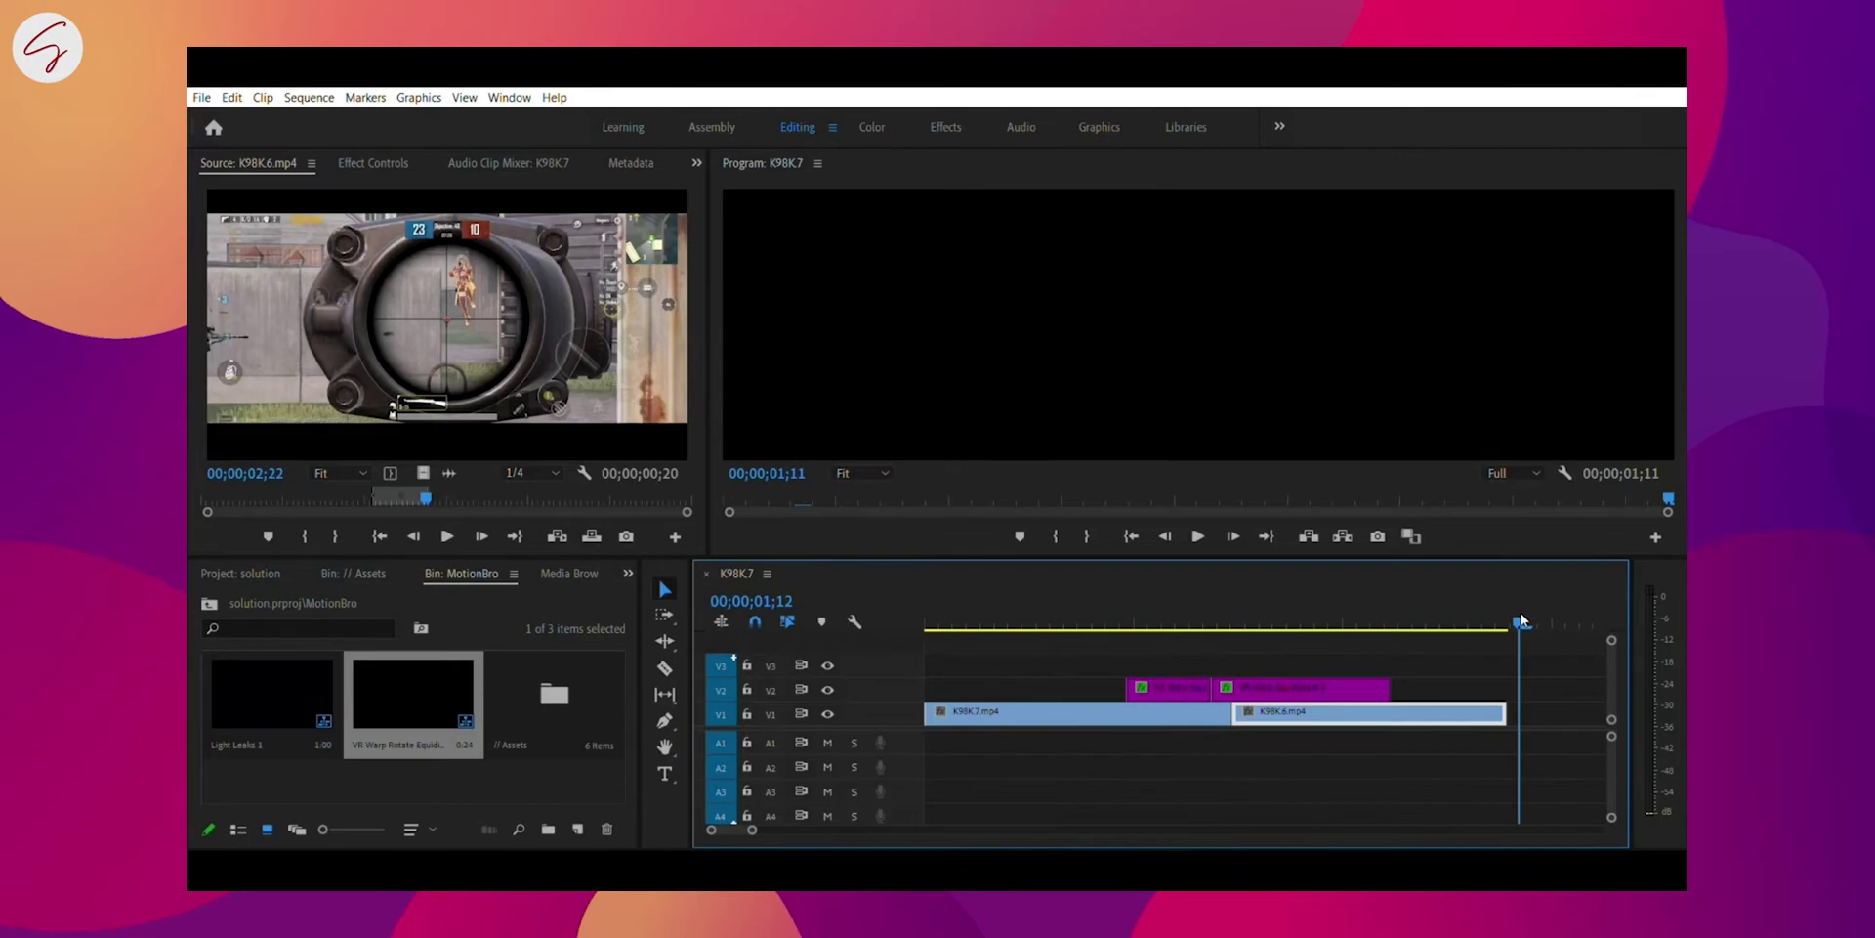
key(Home)
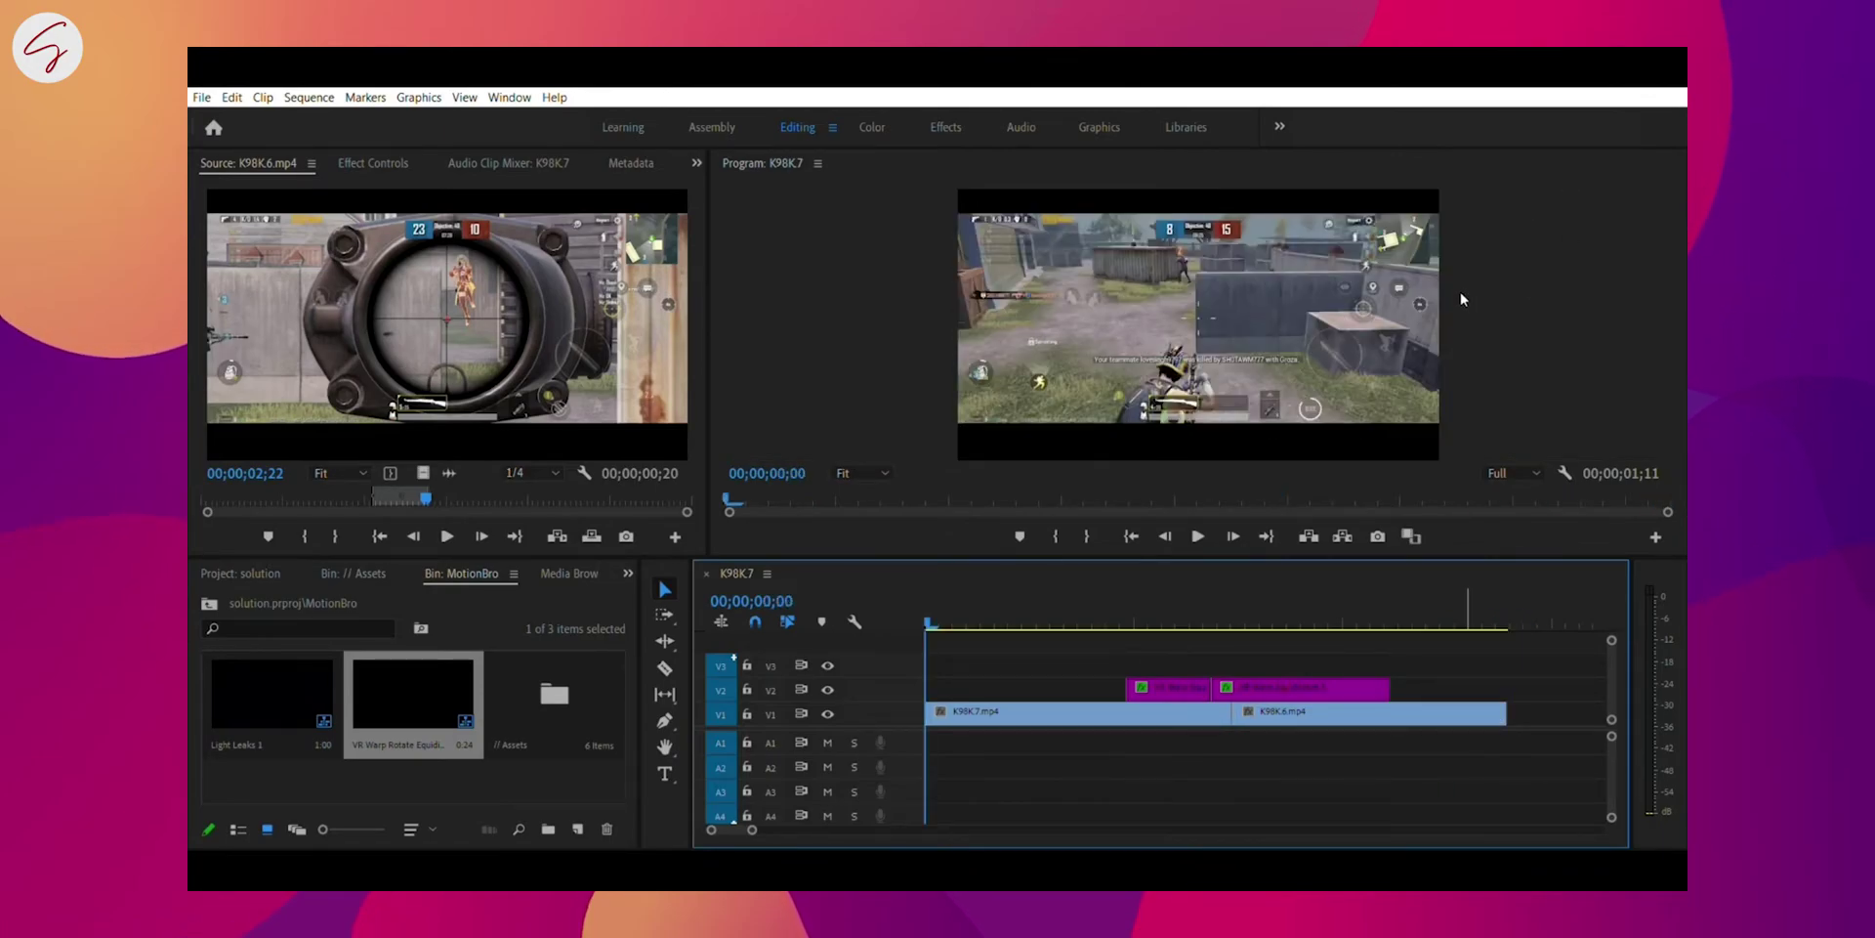